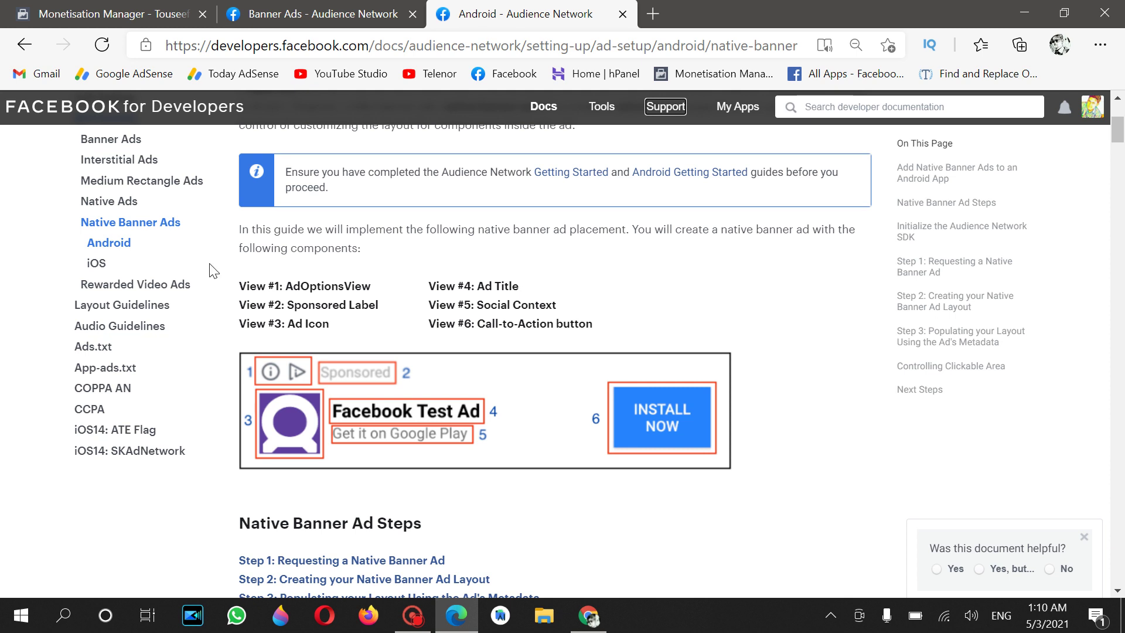
Step: Switch to the 'Banner Ads - Audience Network' guide and its example in-app banner placements
click(329, 14)
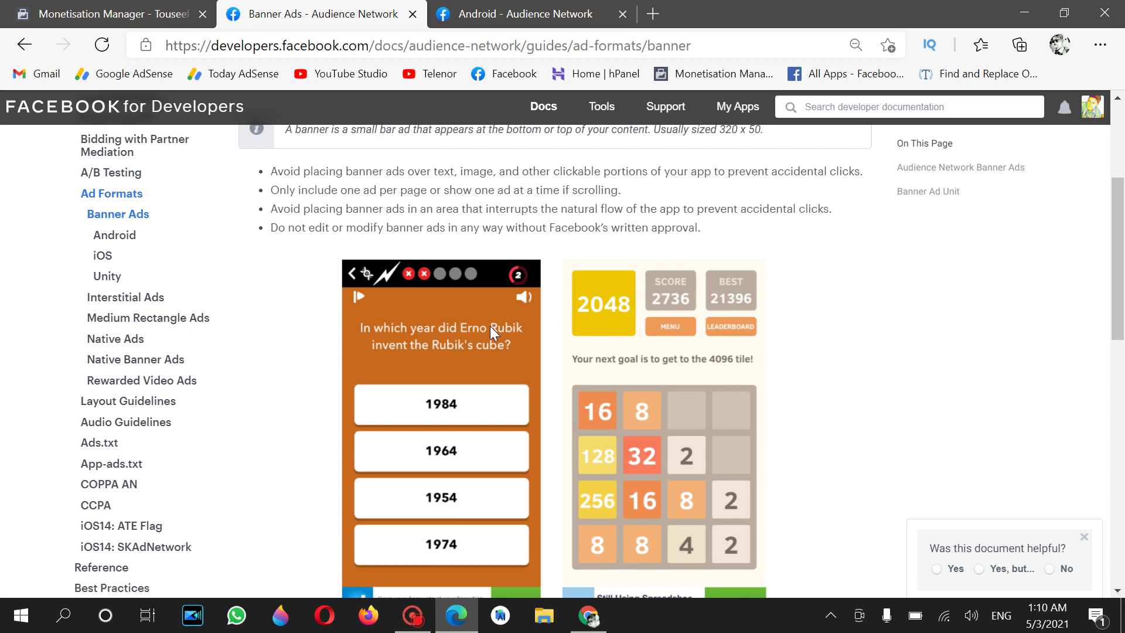
scroll(582, 316, down, 1)
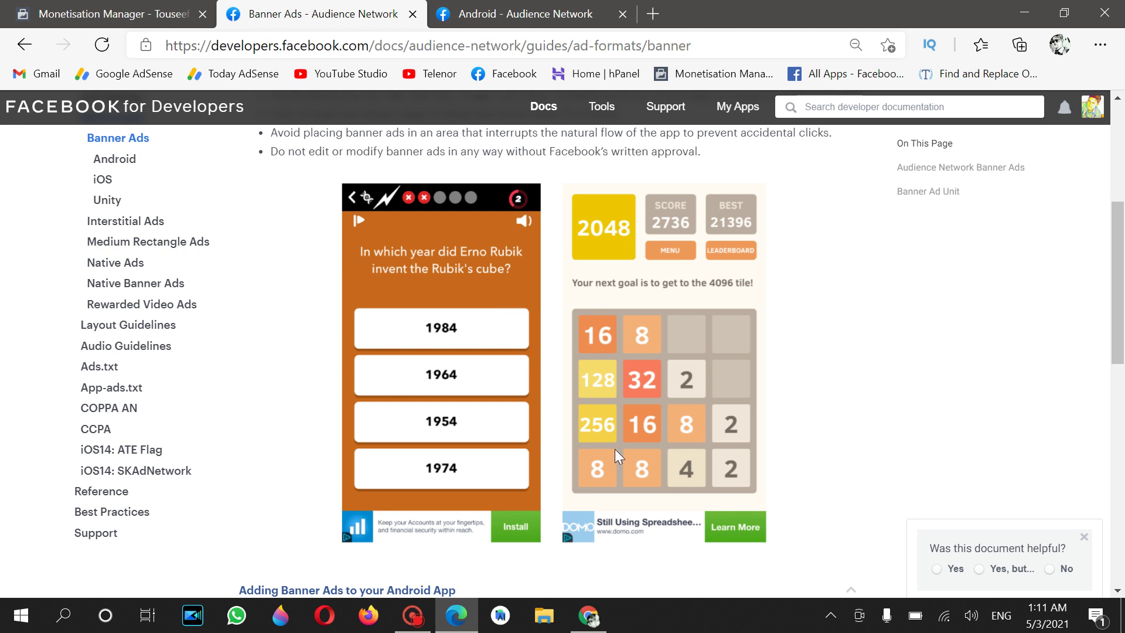
Step: Compare the Banner Ads and Android native banner guides, finishing on the Android Native Banner guide
click(524, 14)
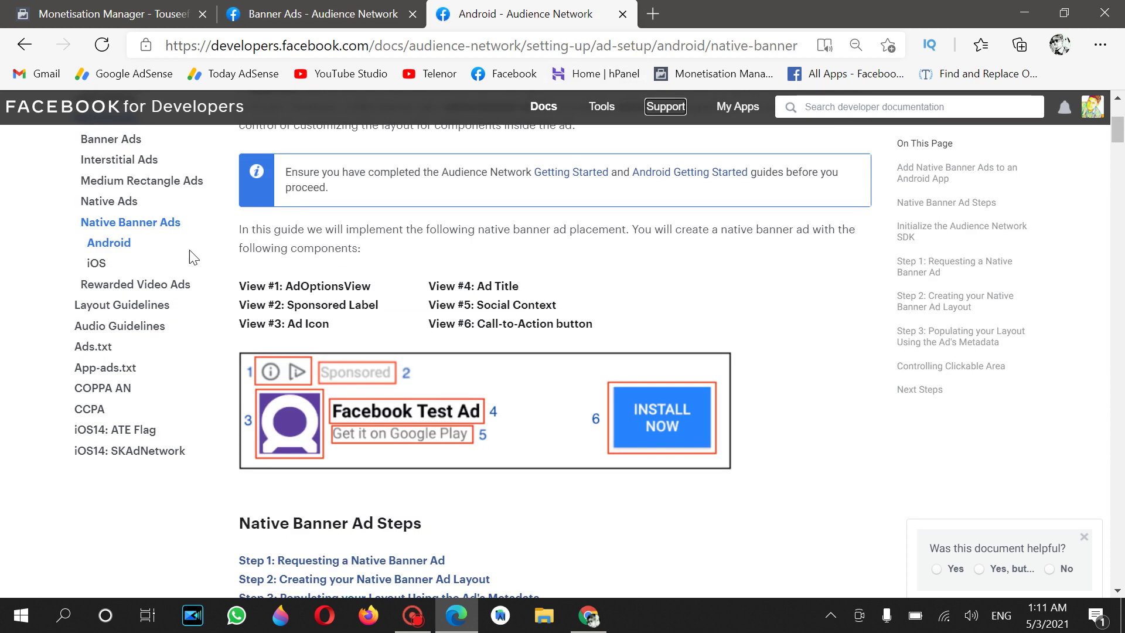
click(295, 13)
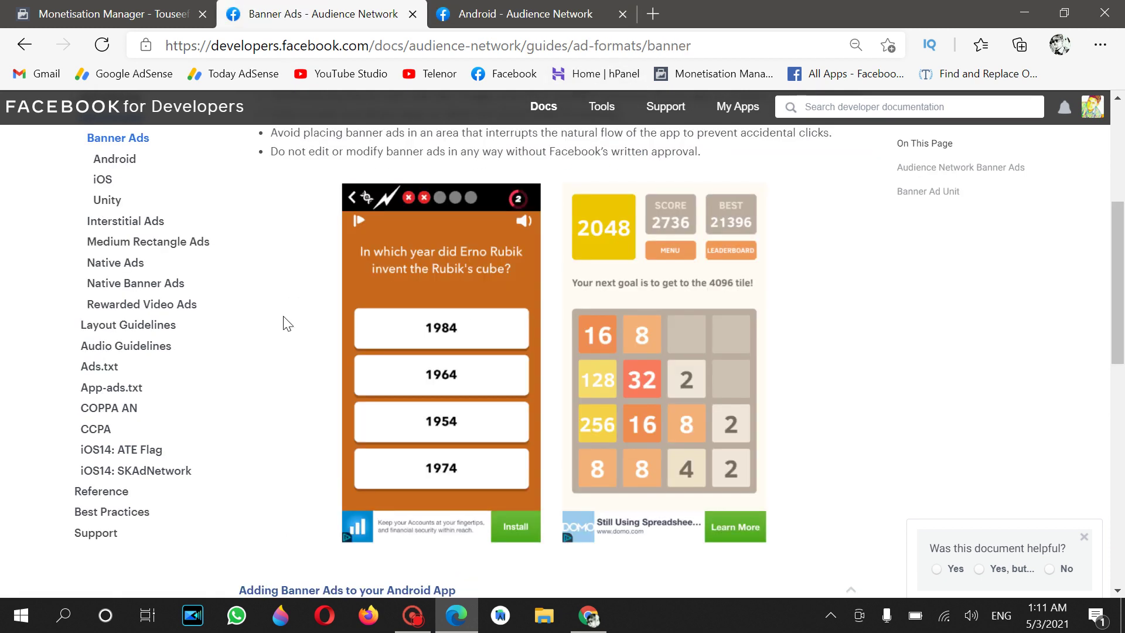
click(519, 14)
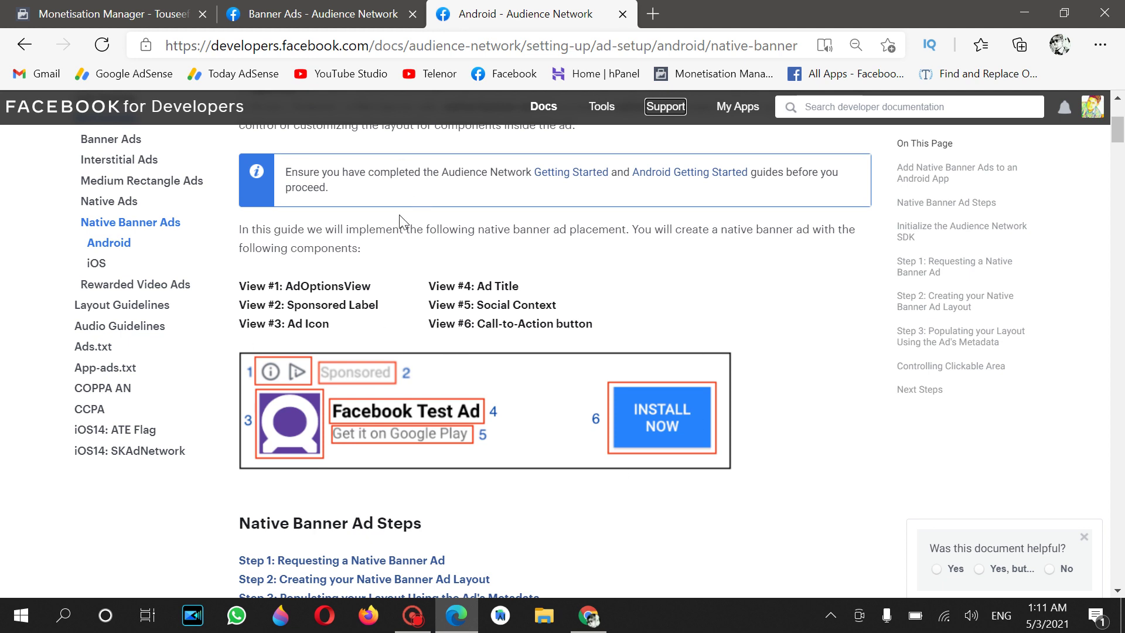
click(319, 14)
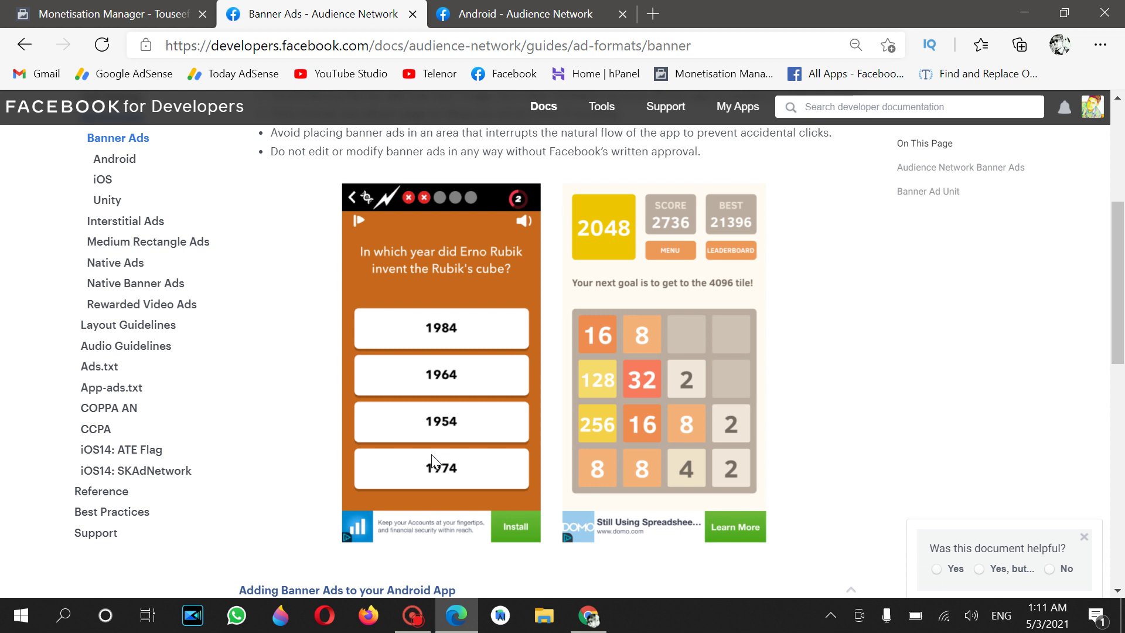
click(562, 13)
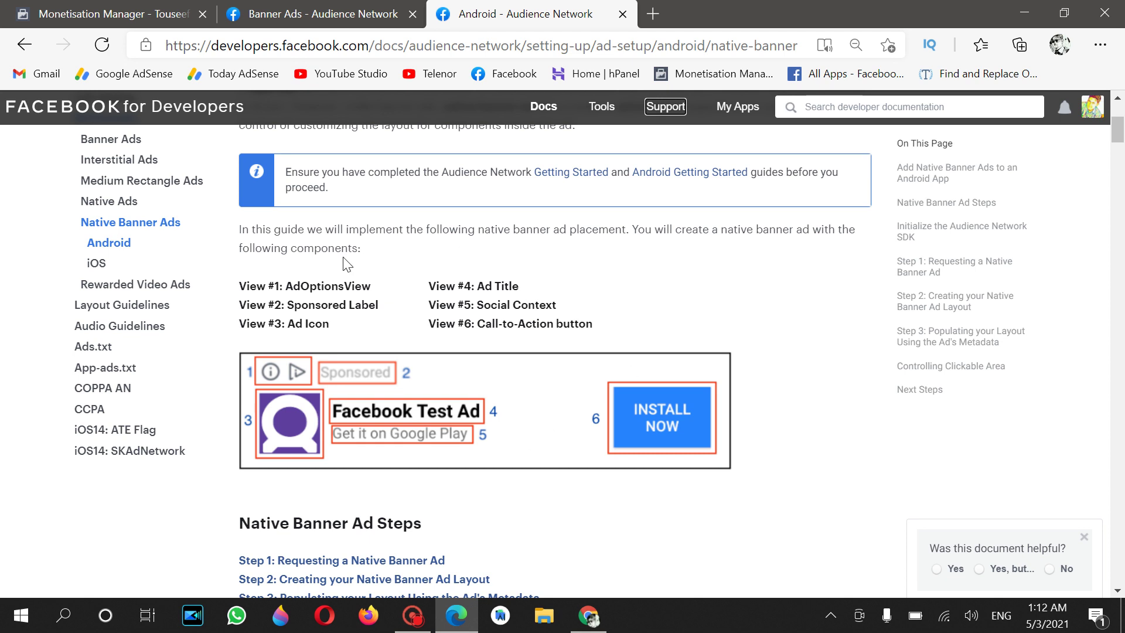
Step: Glance at both docs guides, then return to the interstitial Performance Overview showing $0.48 eCPM
click(68, 7)
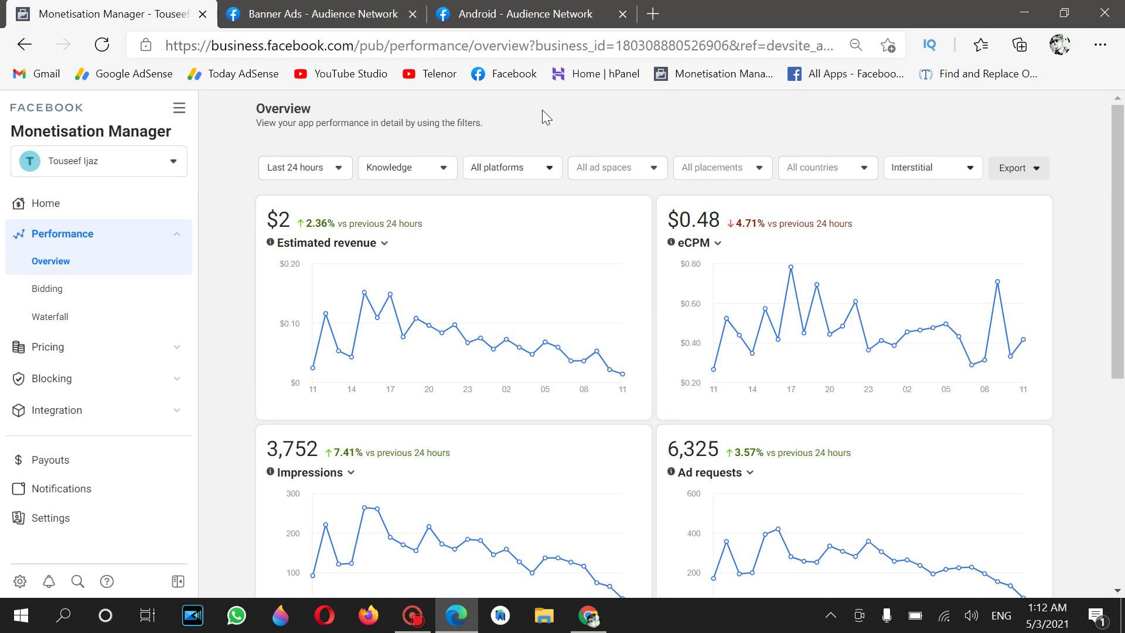
click(329, 15)
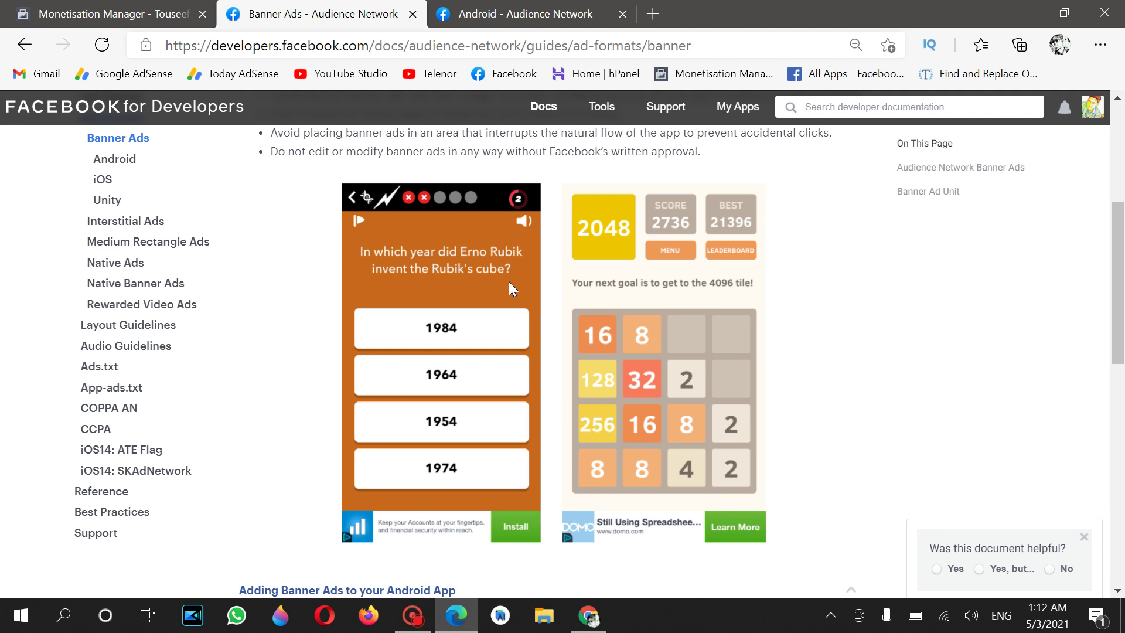
click(526, 14)
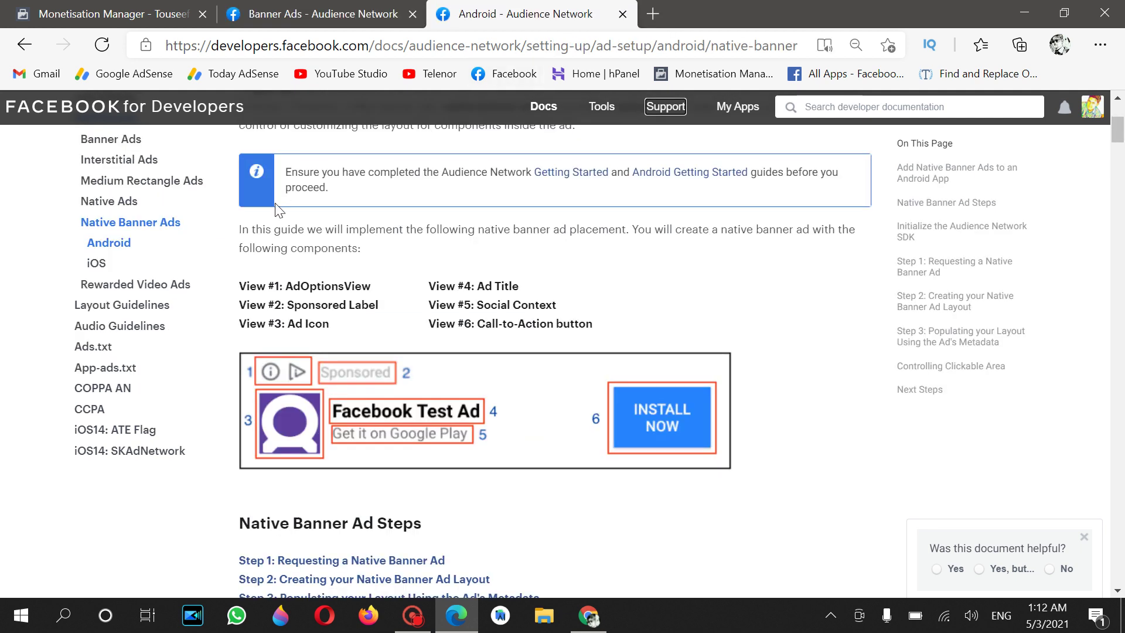
click(97, 7)
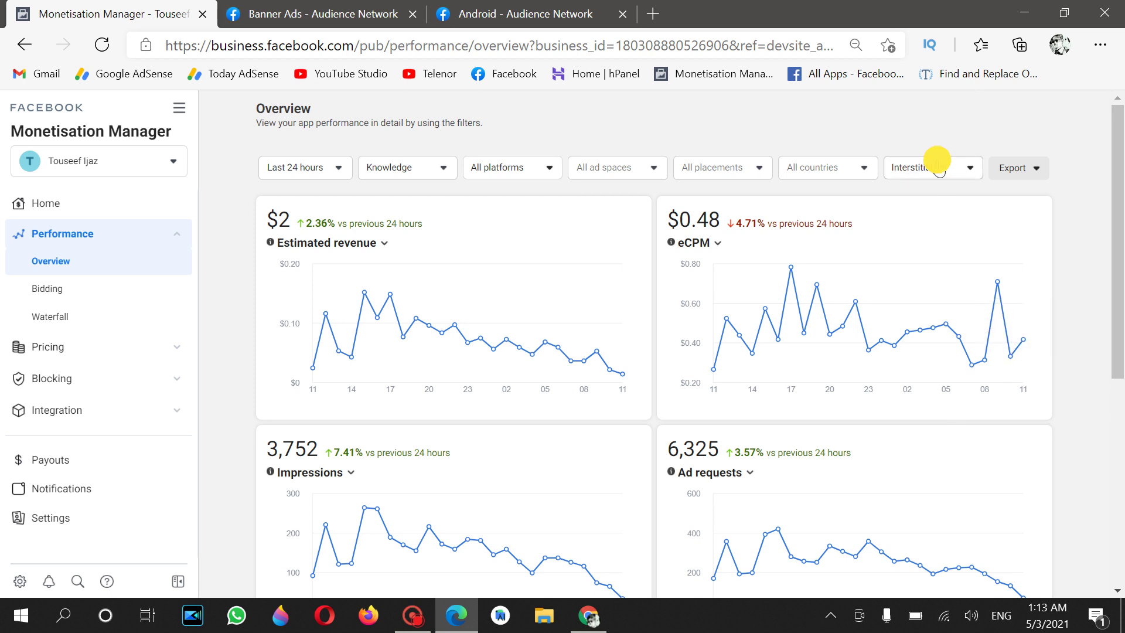
Step: Filter the overview to Banner ads only, removing Interstitial from the ad format list
click(932, 167)
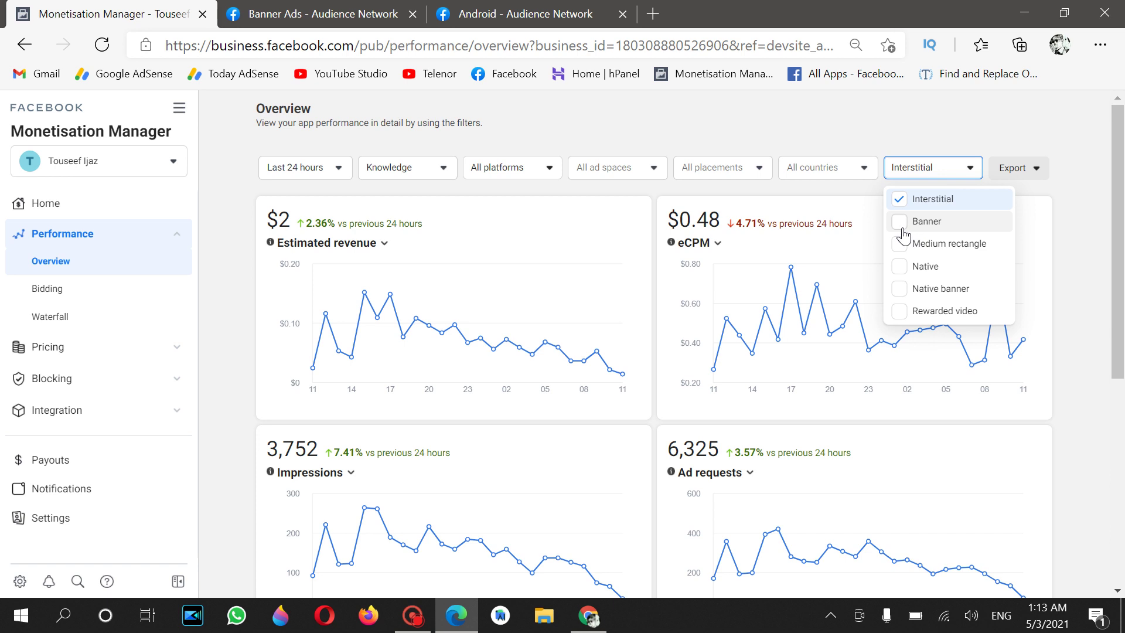
click(901, 221)
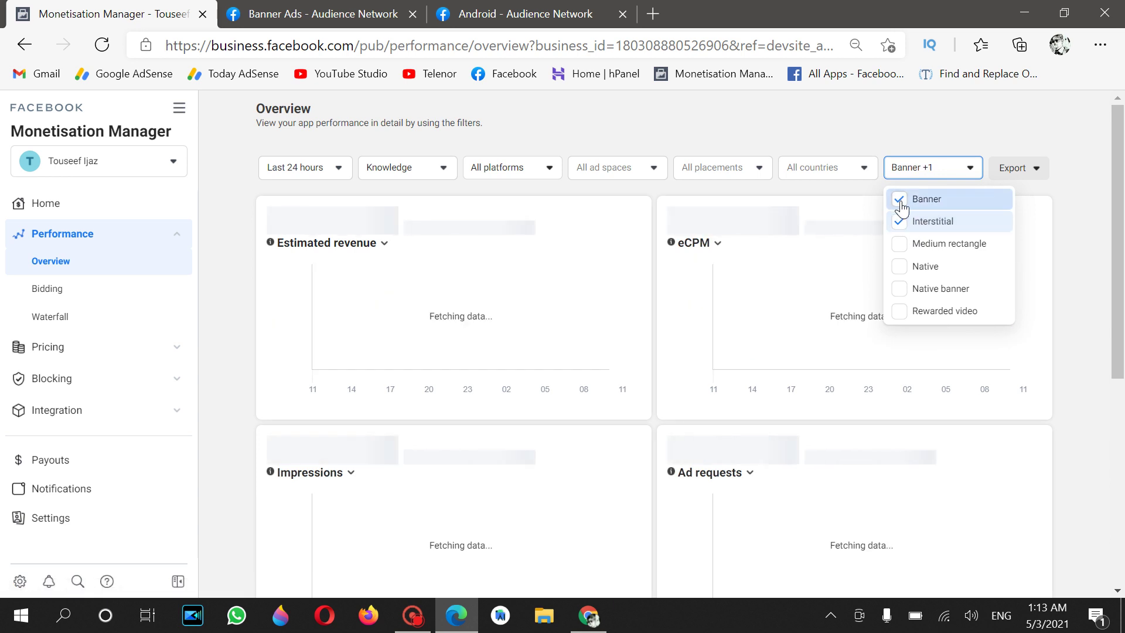
click(899, 222)
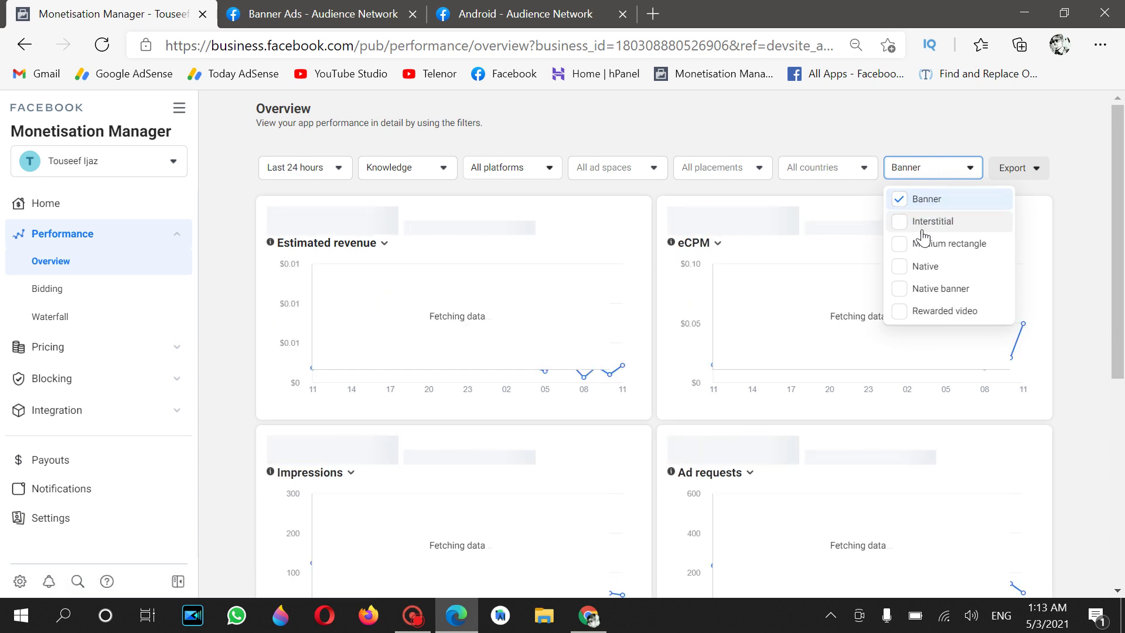
click(765, 132)
mouse_move(558, 365)
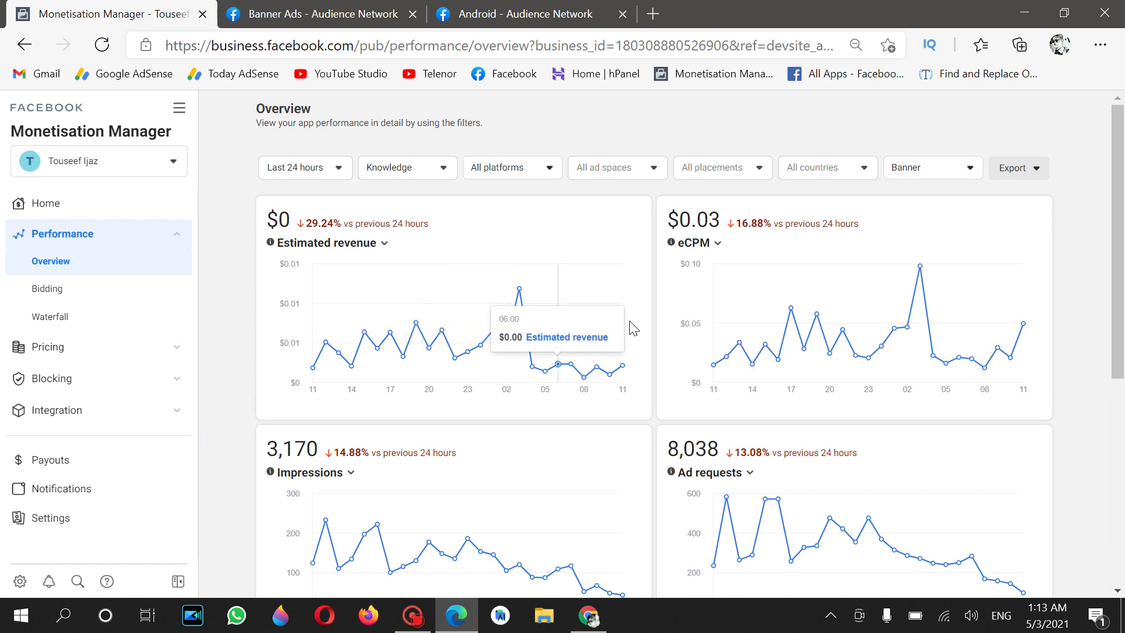
scroll(631, 328, down, 1)
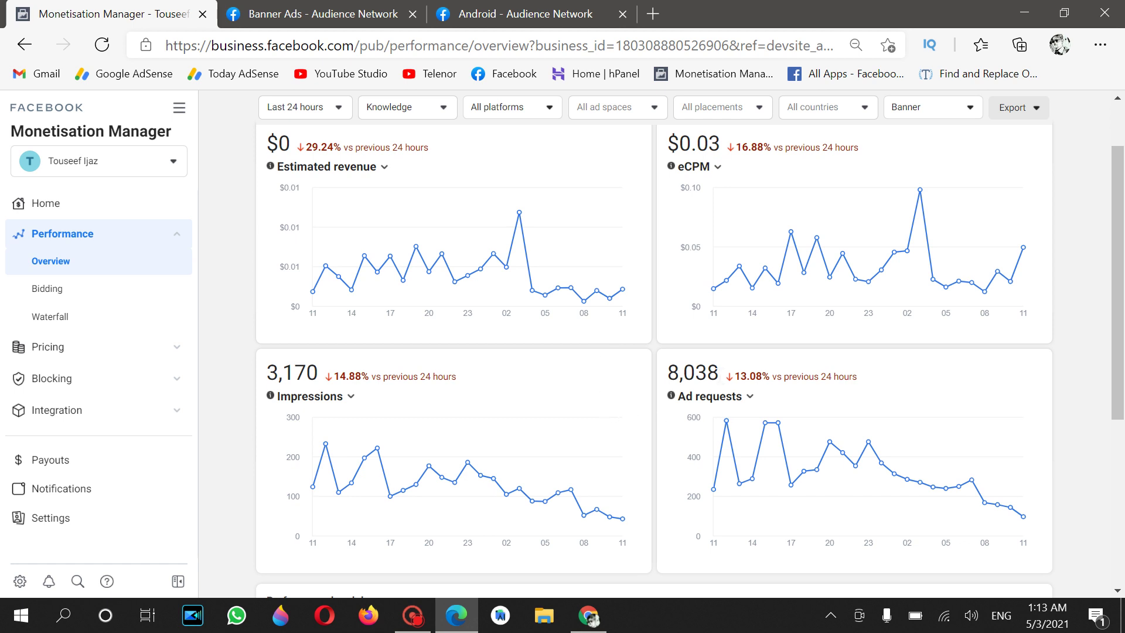
Step: Highlight the banner totals: 8,038 ad requests, $0.03 eCPM and 3,170 impressions
drag(720, 373, 679, 373)
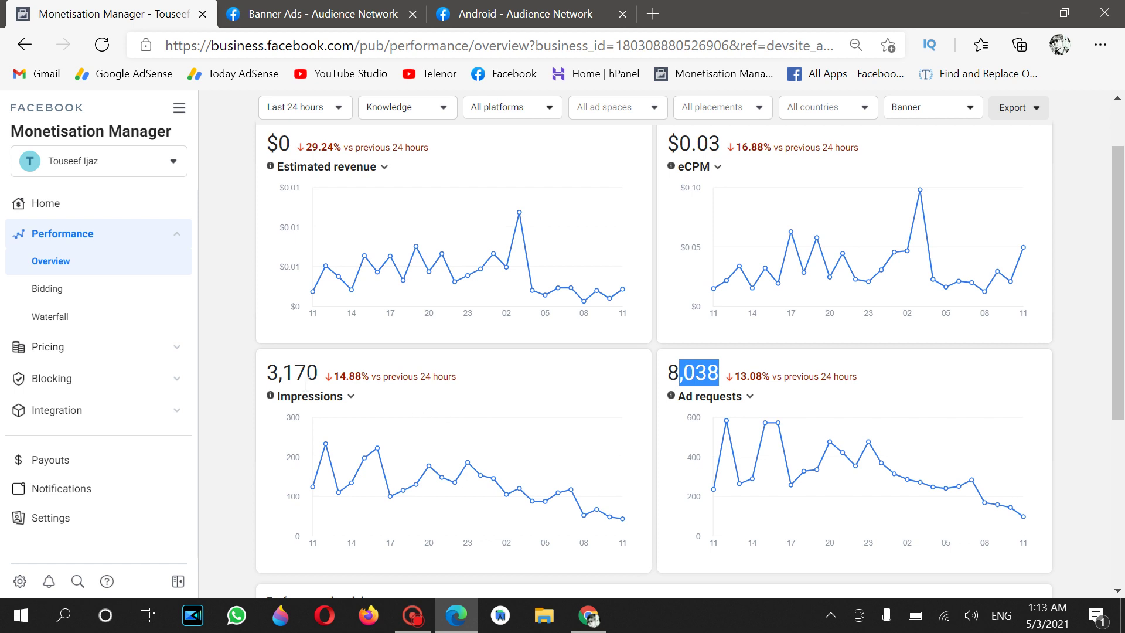
click(280, 371)
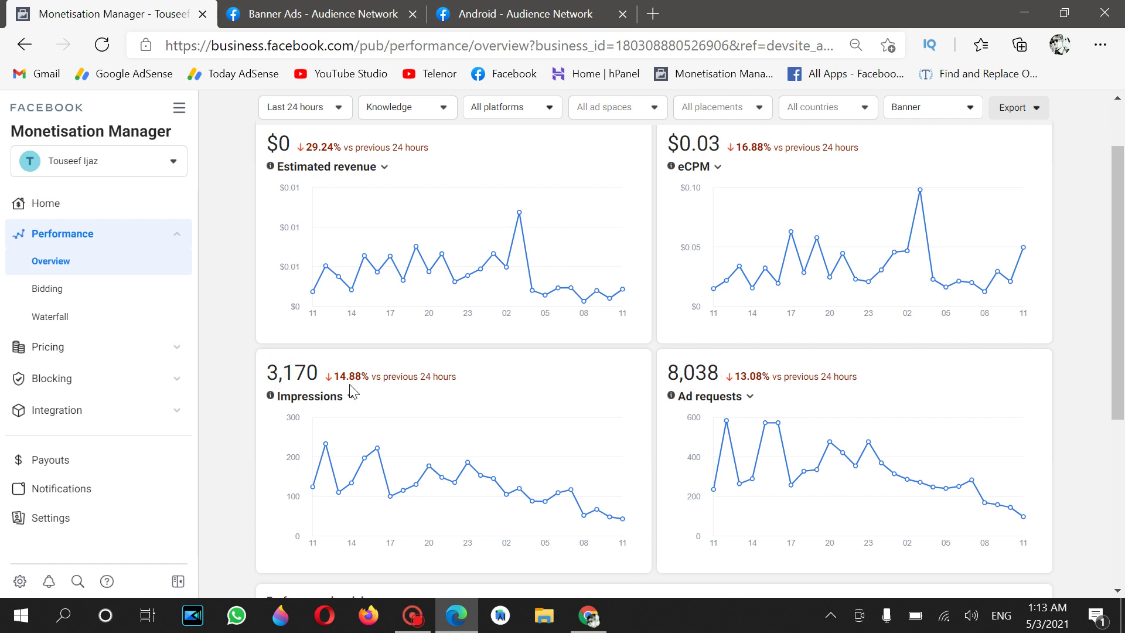
scroll(474, 400, up, 2)
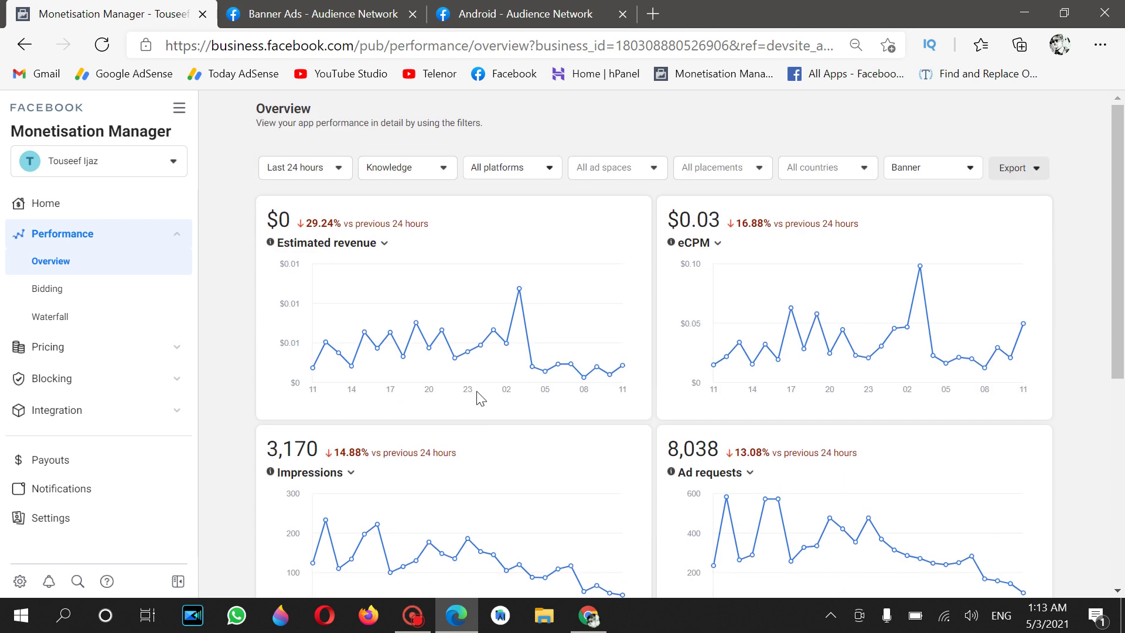
double_click(694, 220)
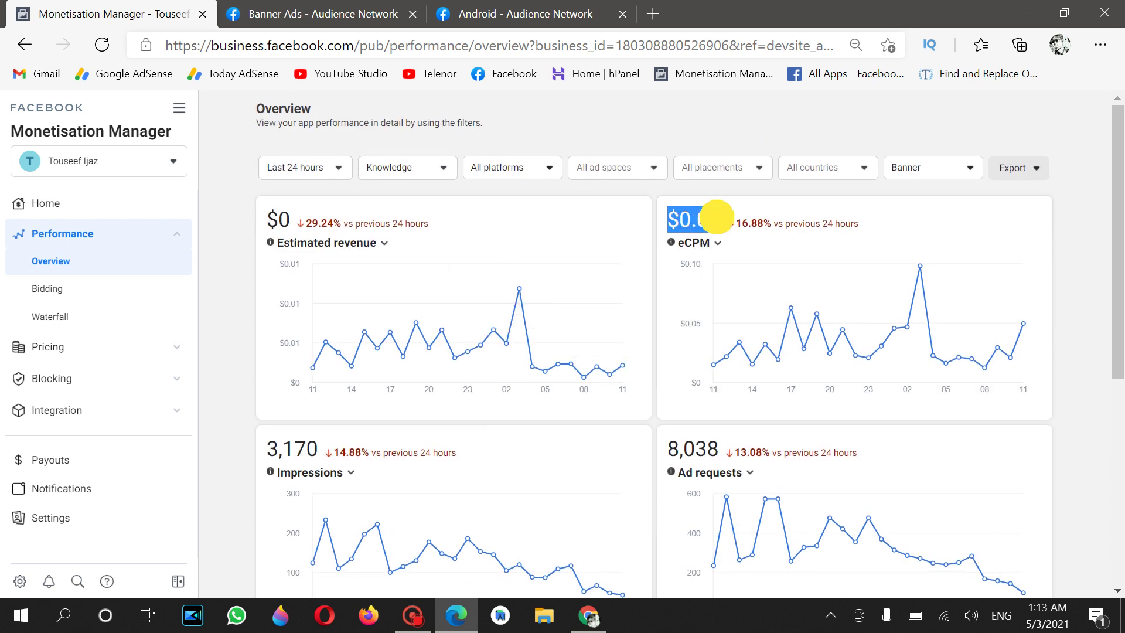
click(717, 241)
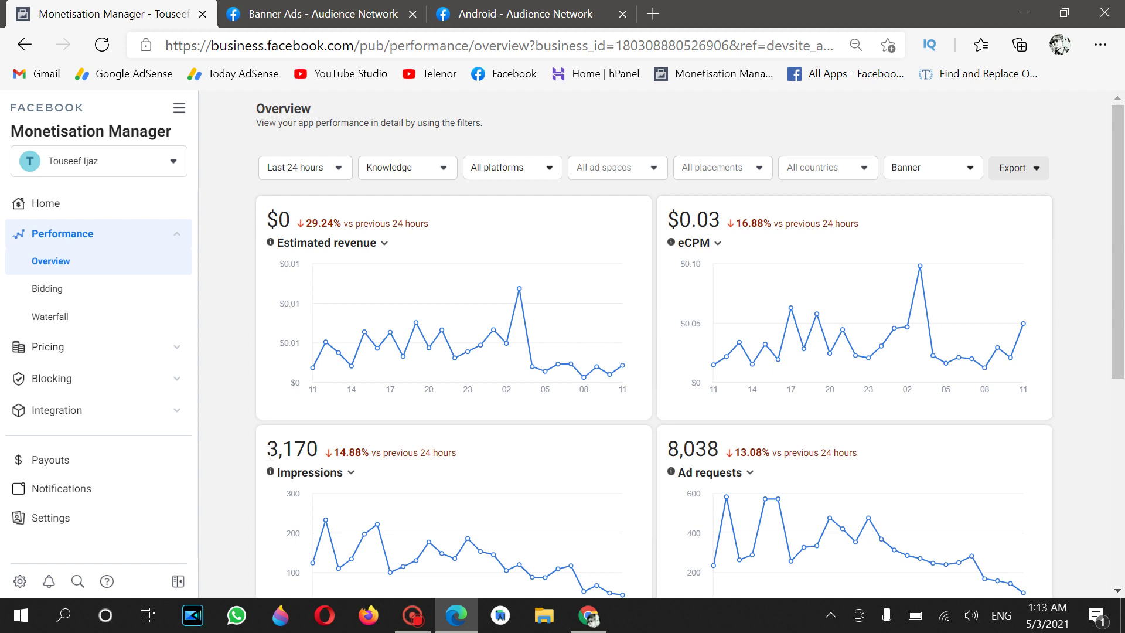
double_click(290, 449)
click(313, 447)
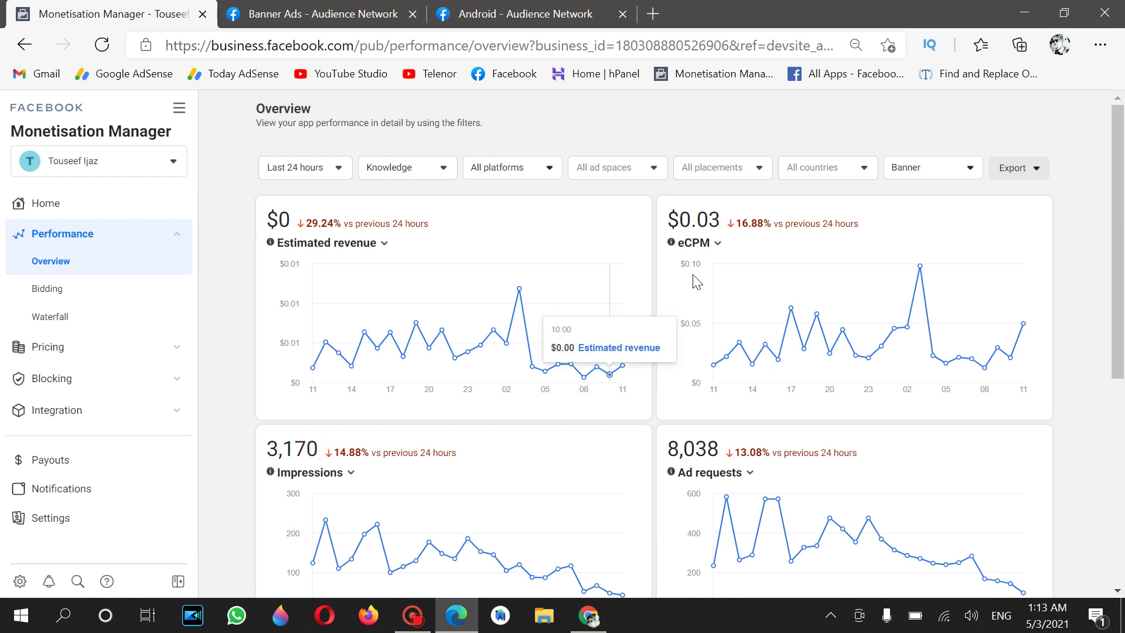
mouse_move(519, 288)
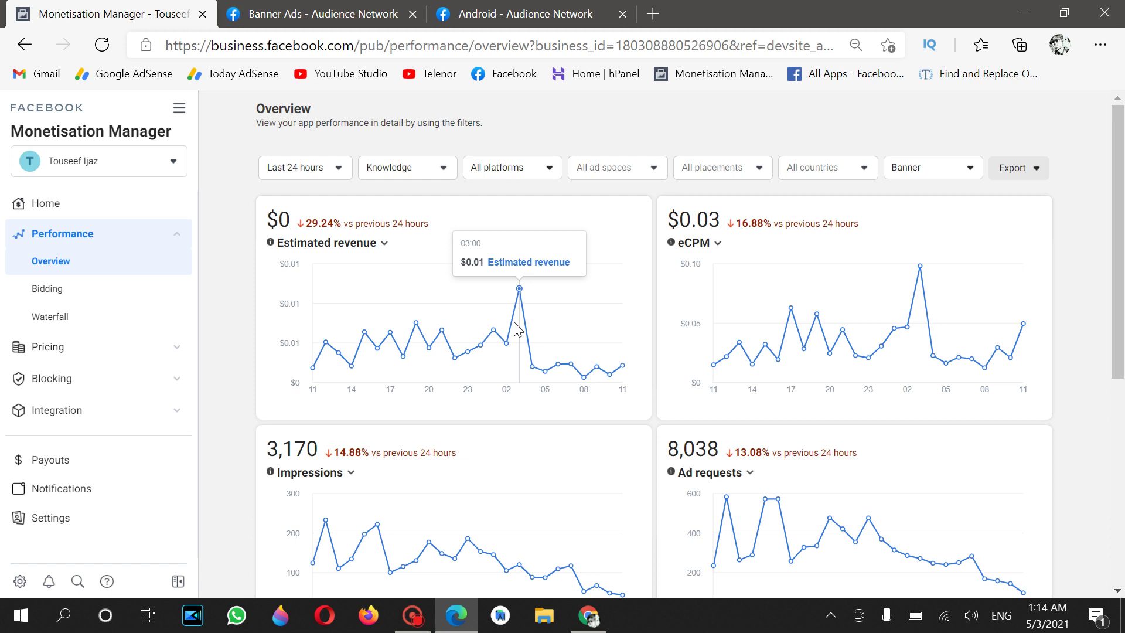
click(307, 167)
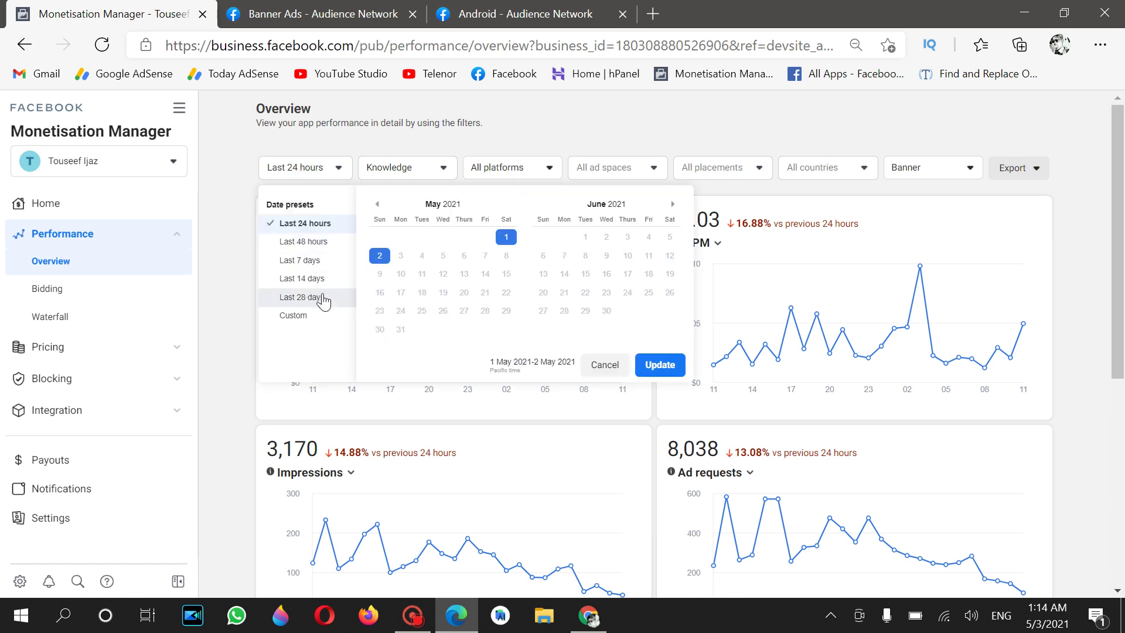
click(302, 297)
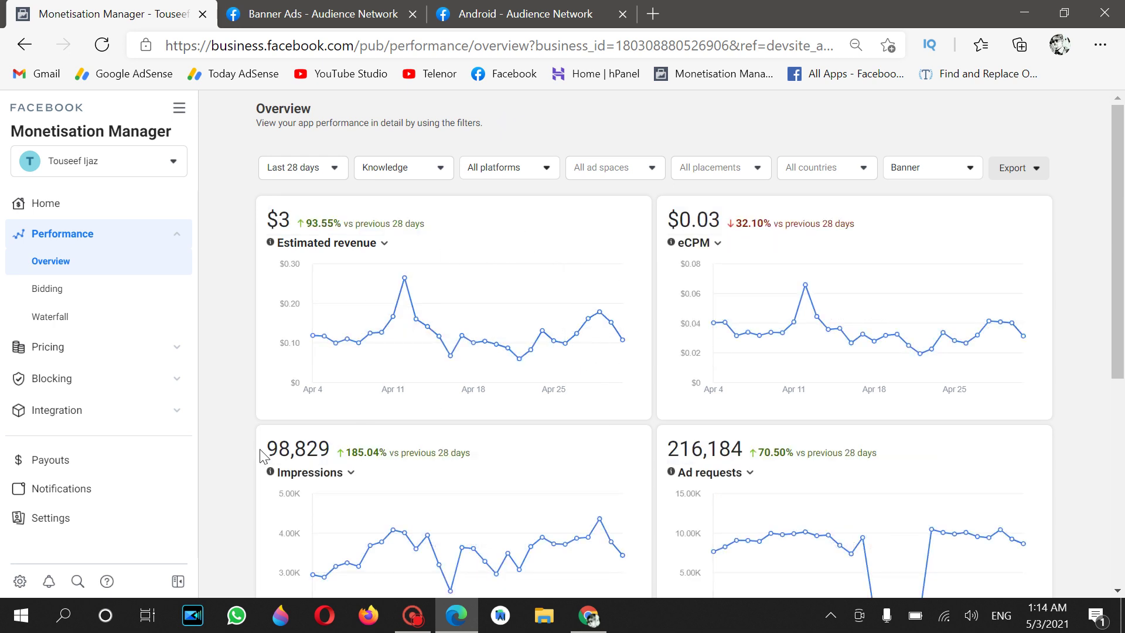
drag(264, 450, 333, 450)
click(307, 334)
click(311, 14)
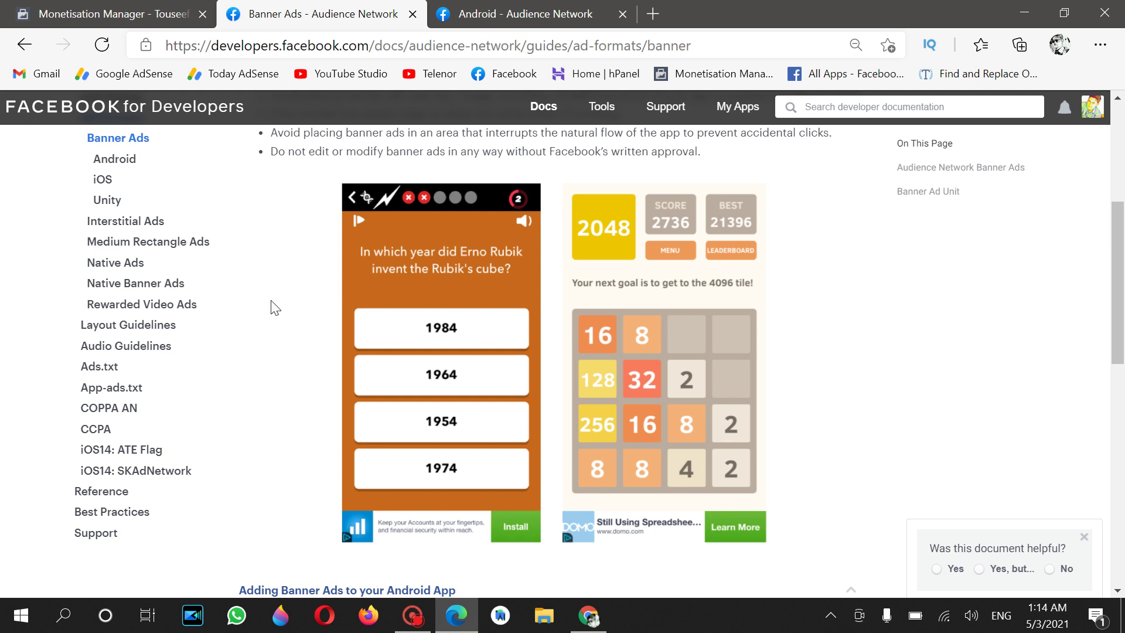
click(106, 14)
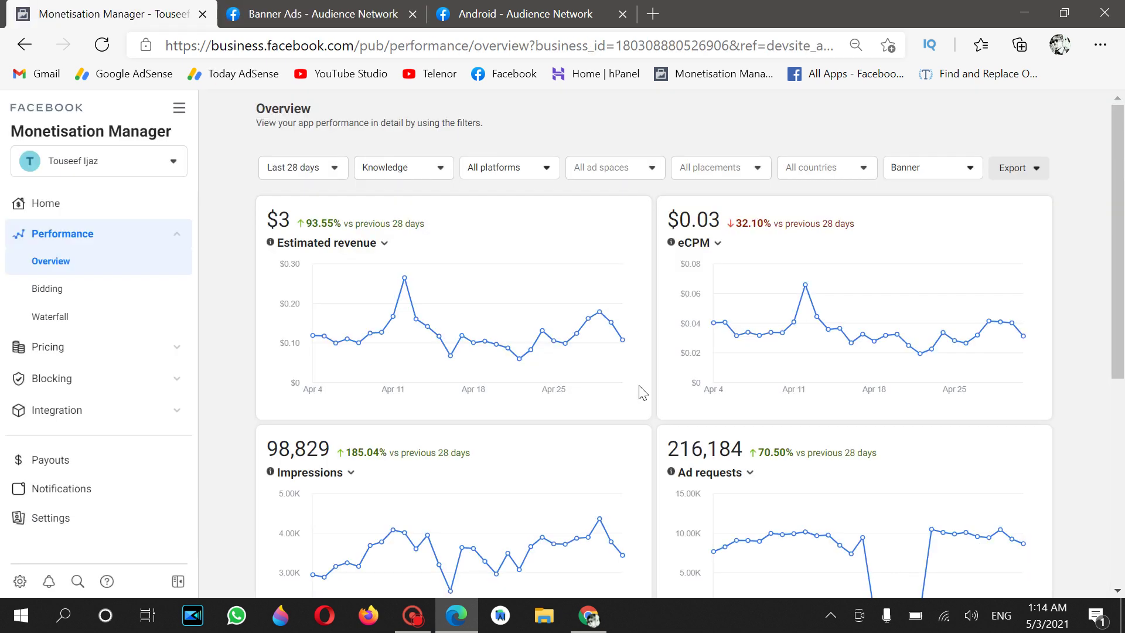
drag(668, 449, 730, 448)
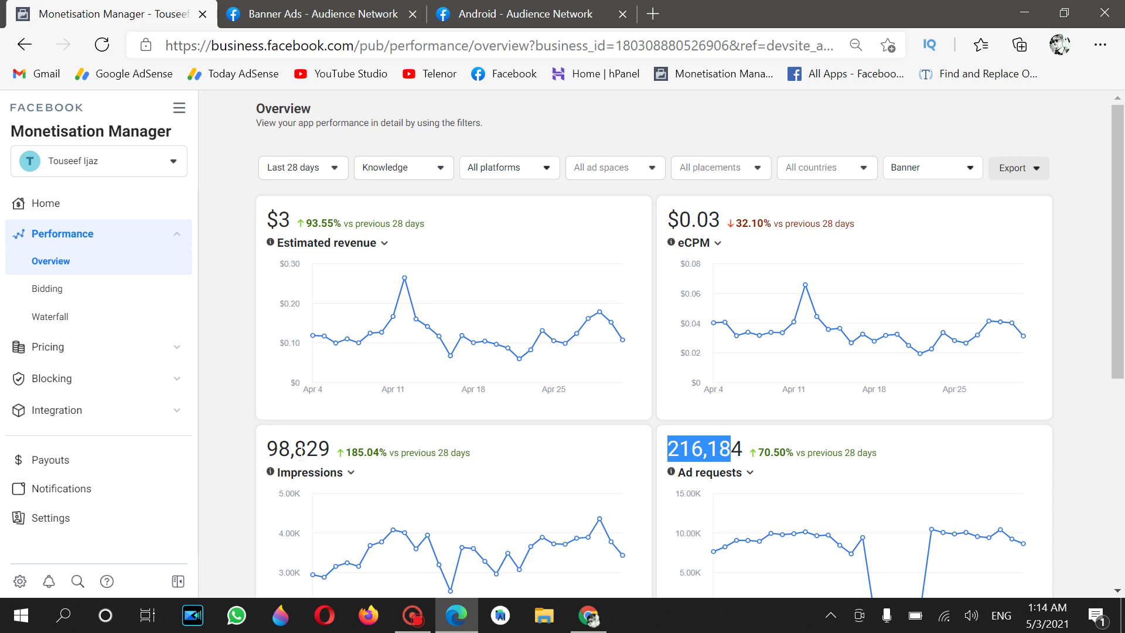
drag(278, 450, 338, 454)
click(339, 455)
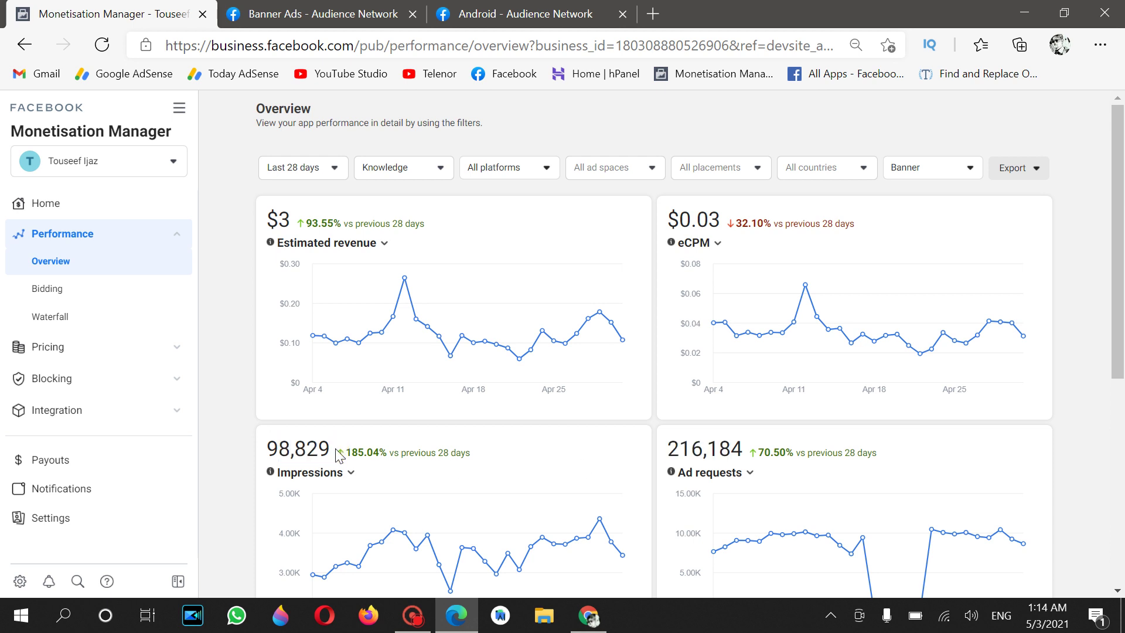
double_click(281, 220)
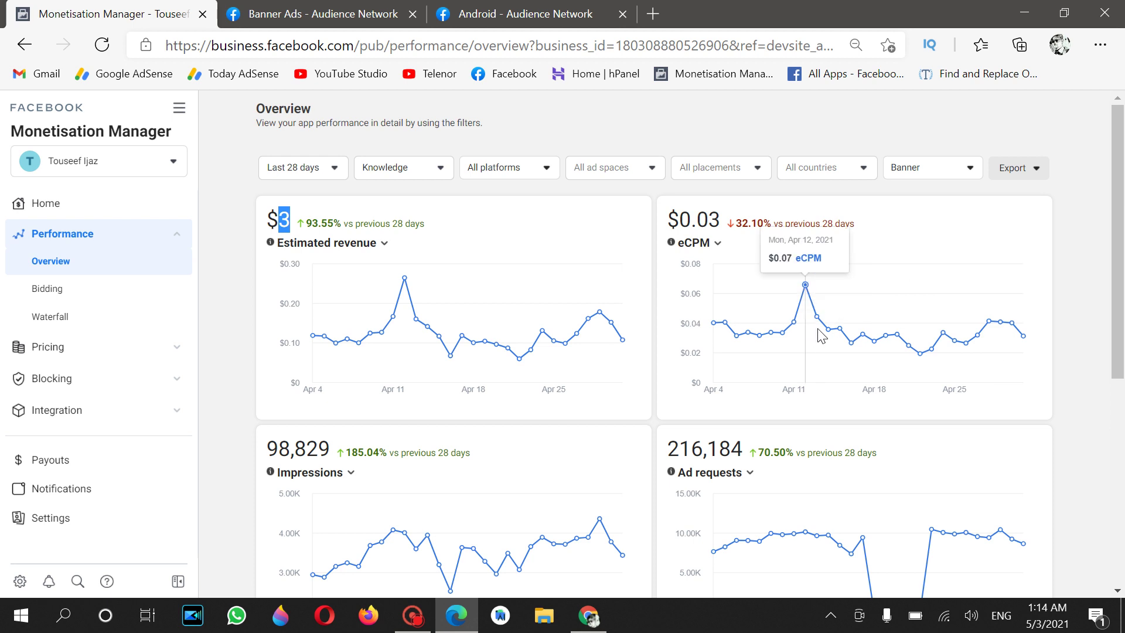
drag(700, 220, 709, 220)
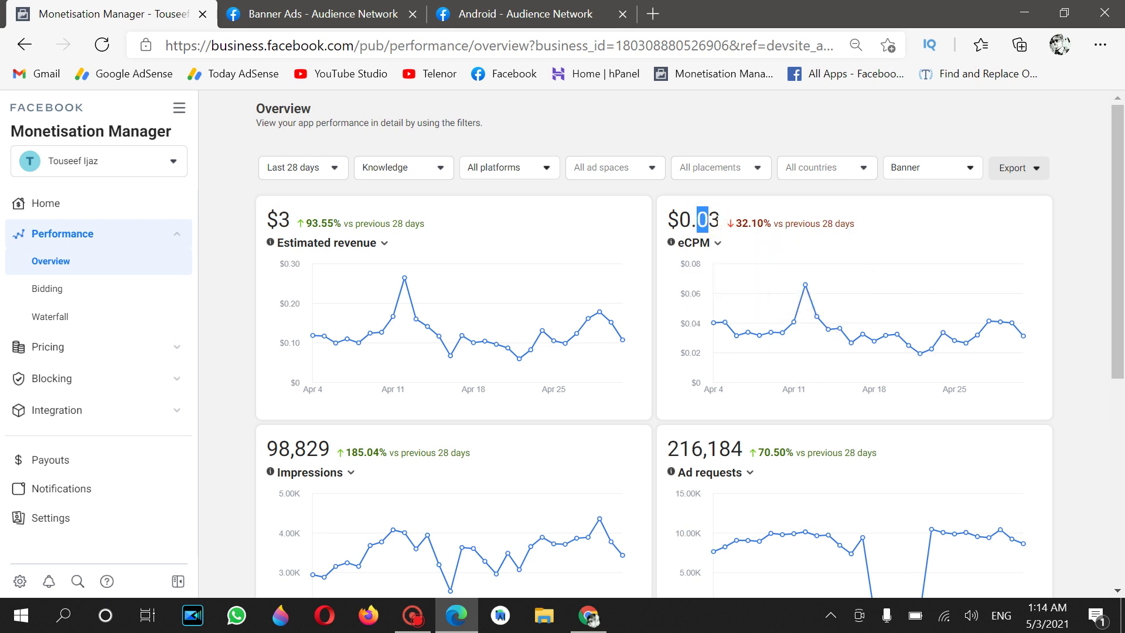
click(715, 221)
Step: Filter the overview to Native banner ads and set the date range to Last 24 hours
click(921, 167)
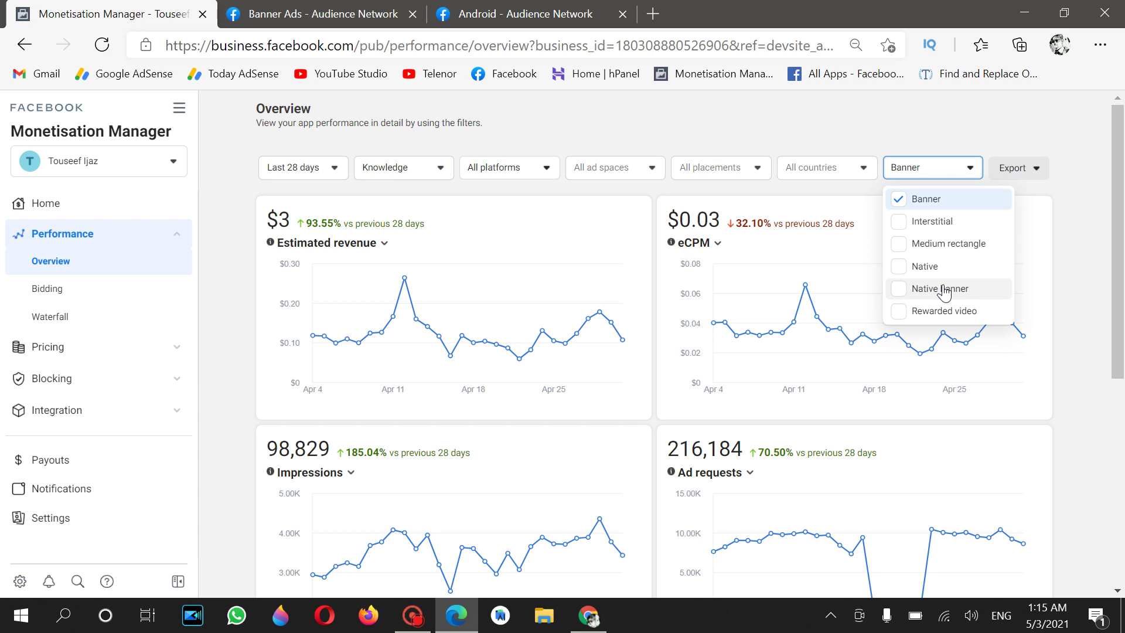
click(945, 291)
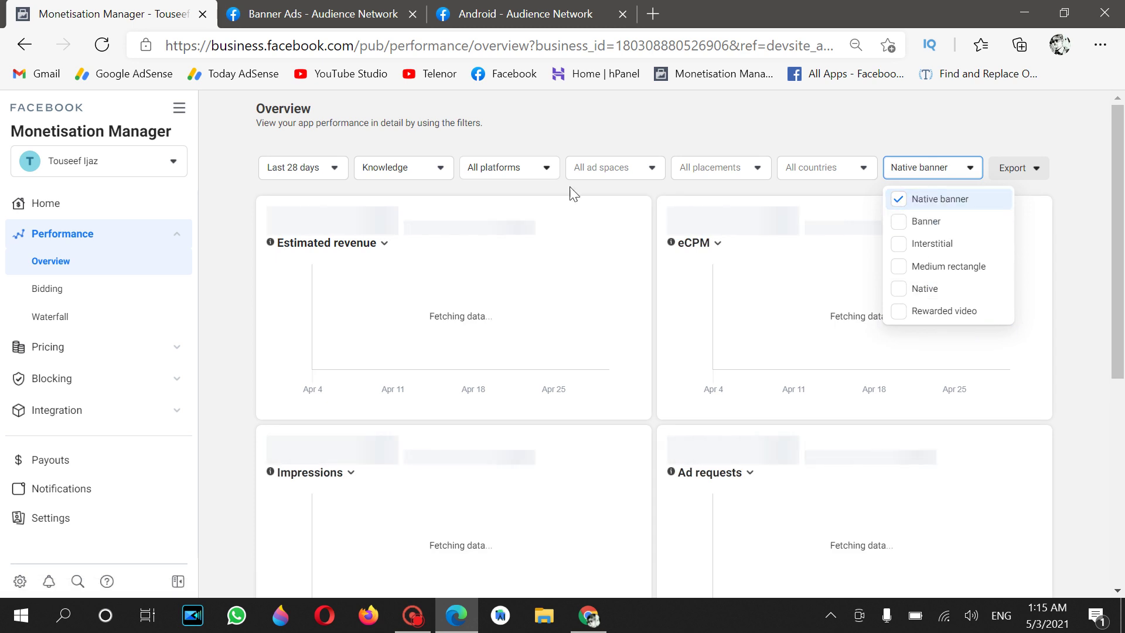
click(541, 139)
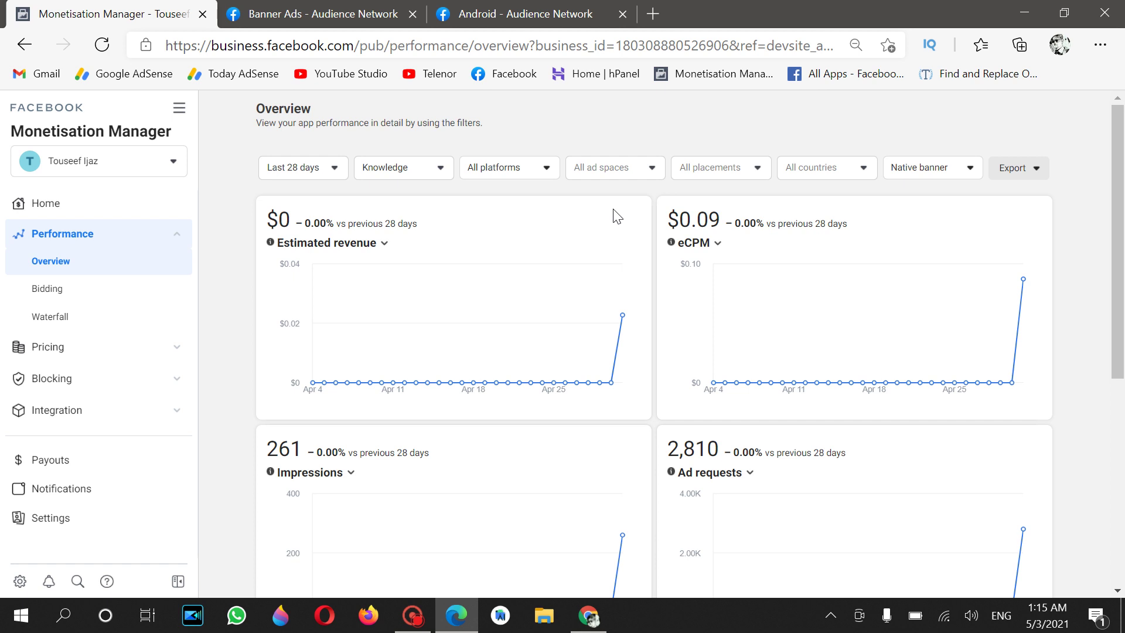
click(302, 167)
click(302, 238)
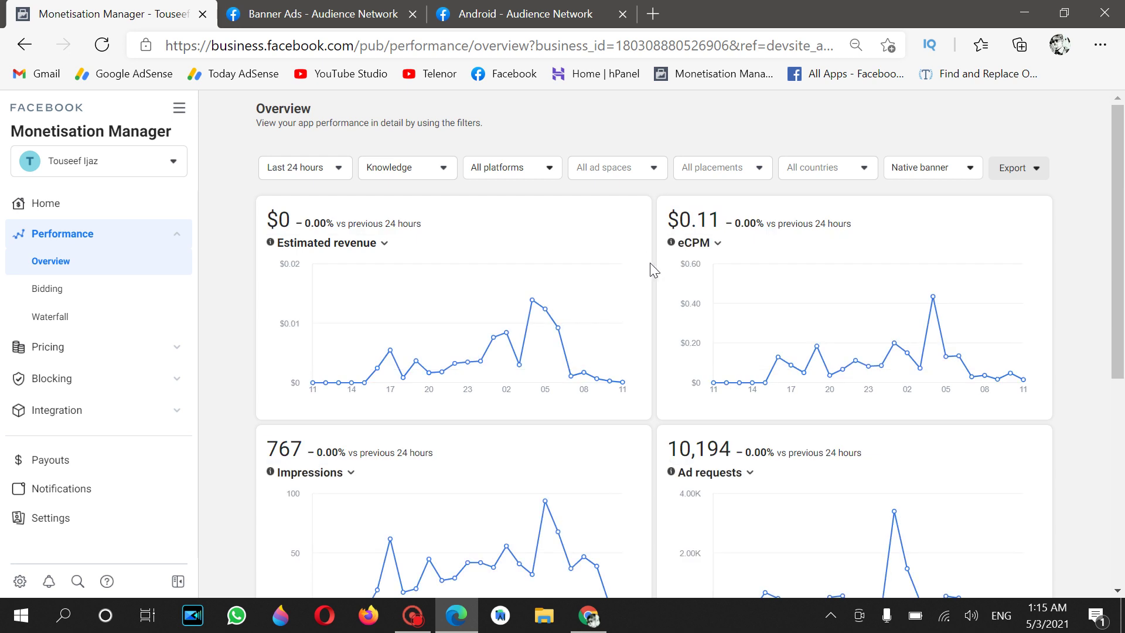
scroll(745, 309, down, 1)
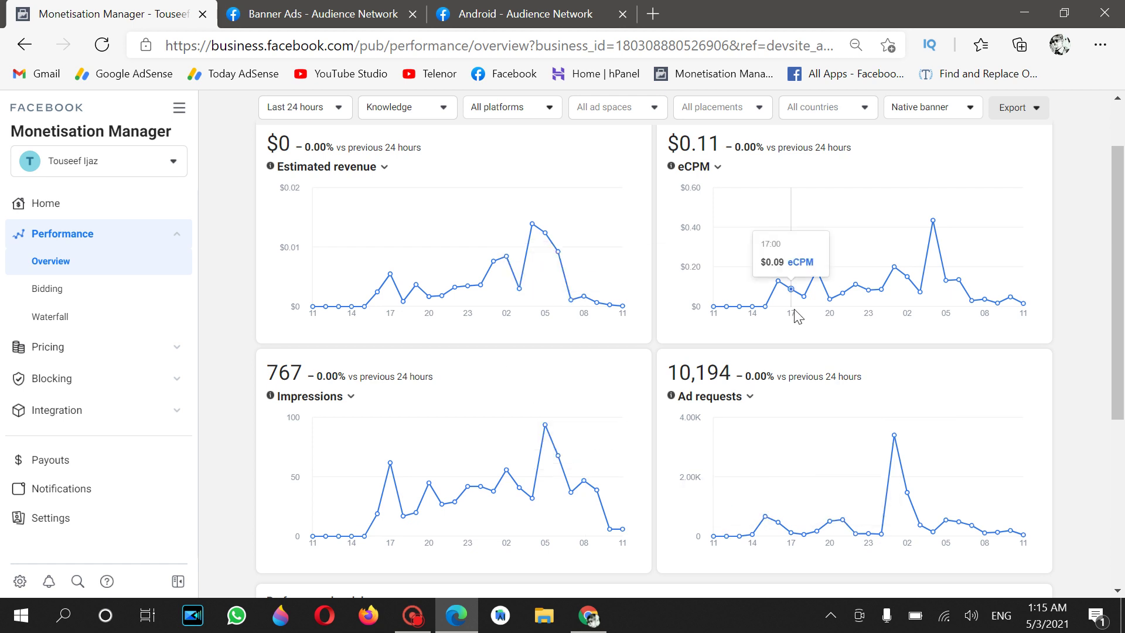
drag(668, 373, 728, 376)
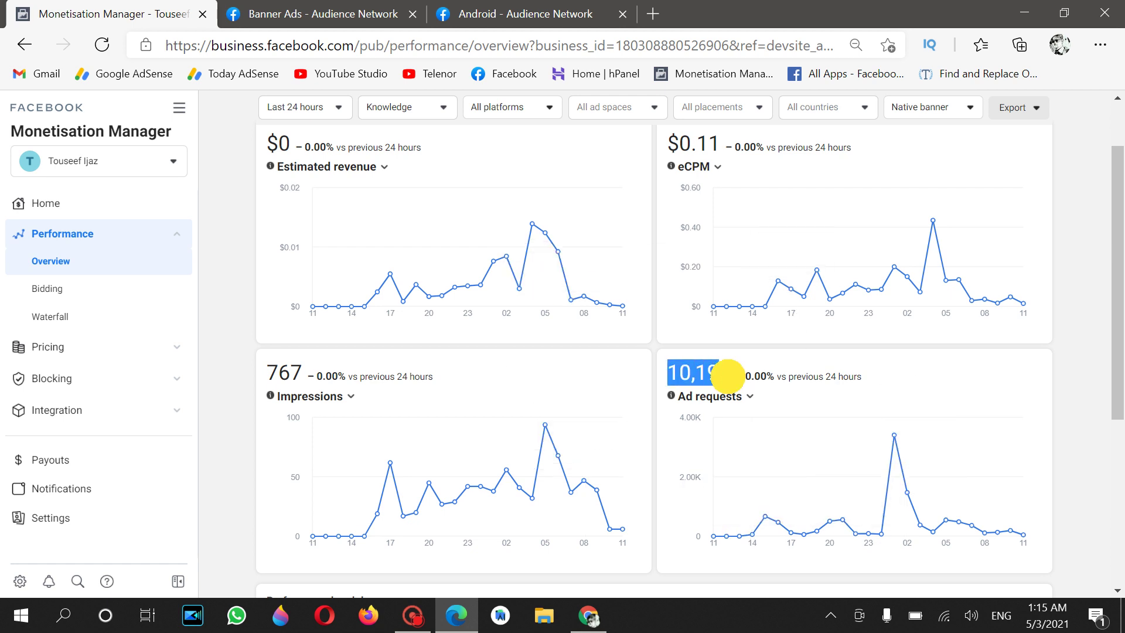
click(727, 376)
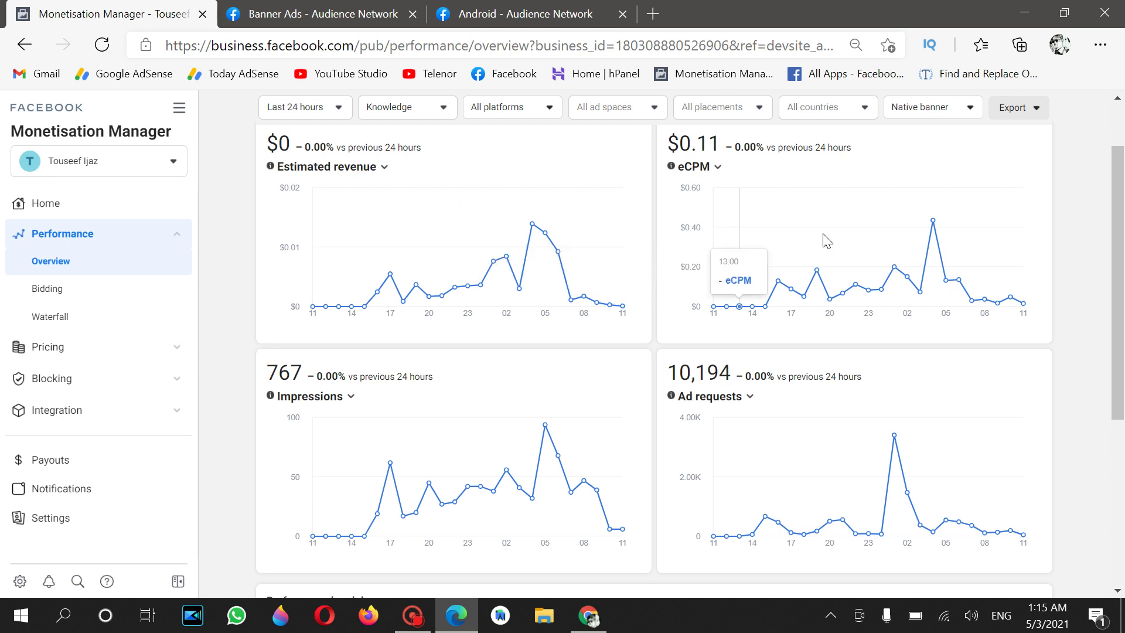
drag(695, 147, 717, 147)
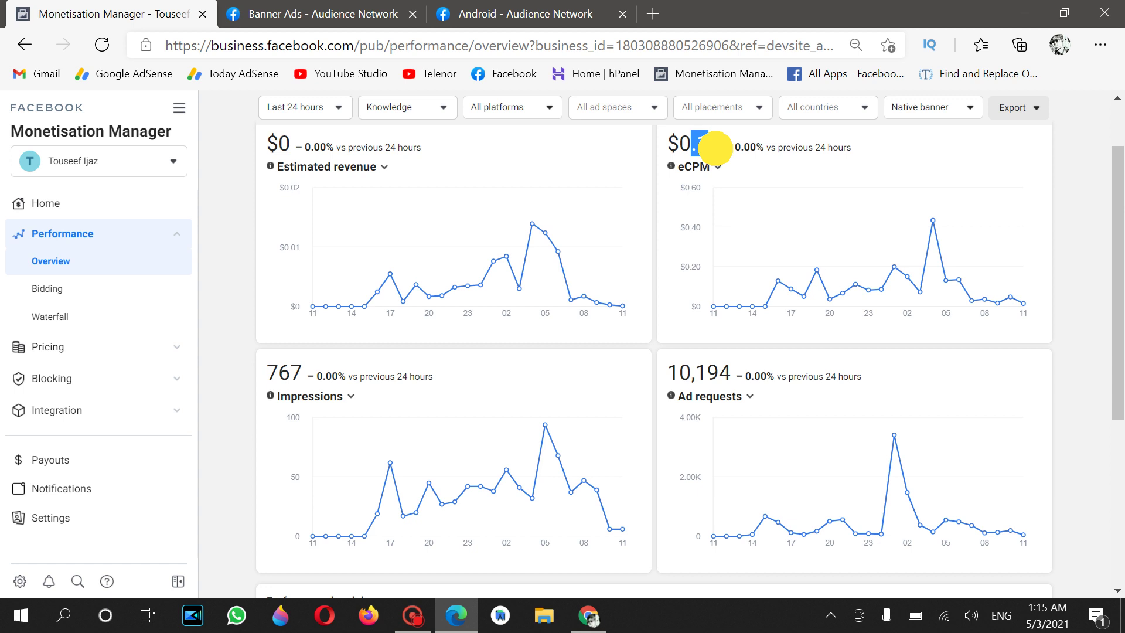
mouse_move(868, 287)
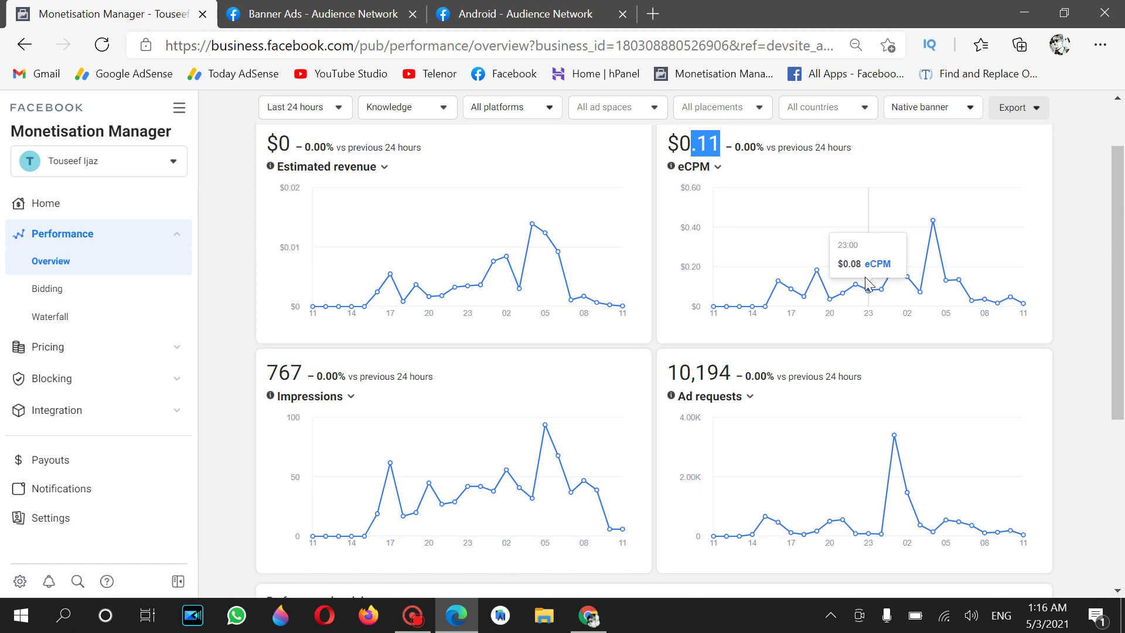
click(923, 108)
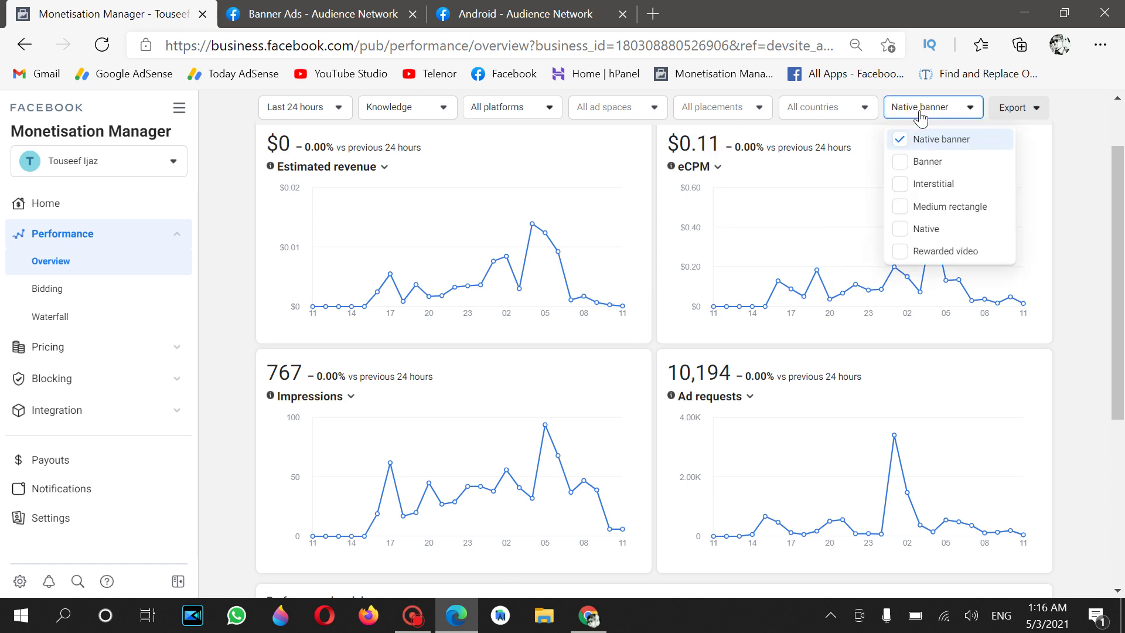
click(898, 184)
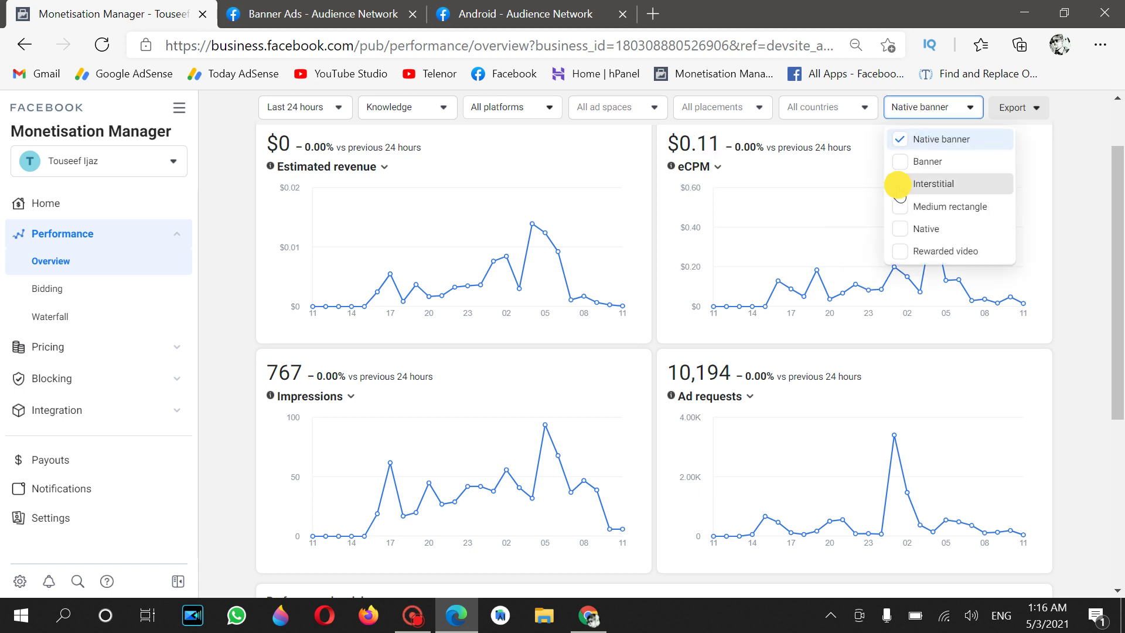
click(900, 162)
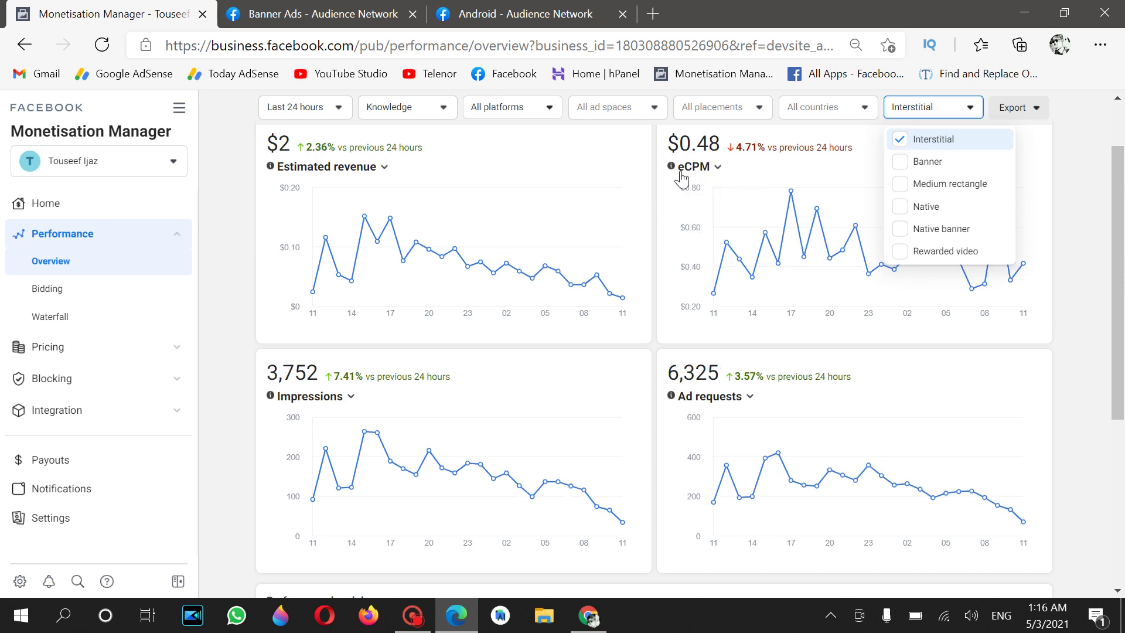
double_click(695, 145)
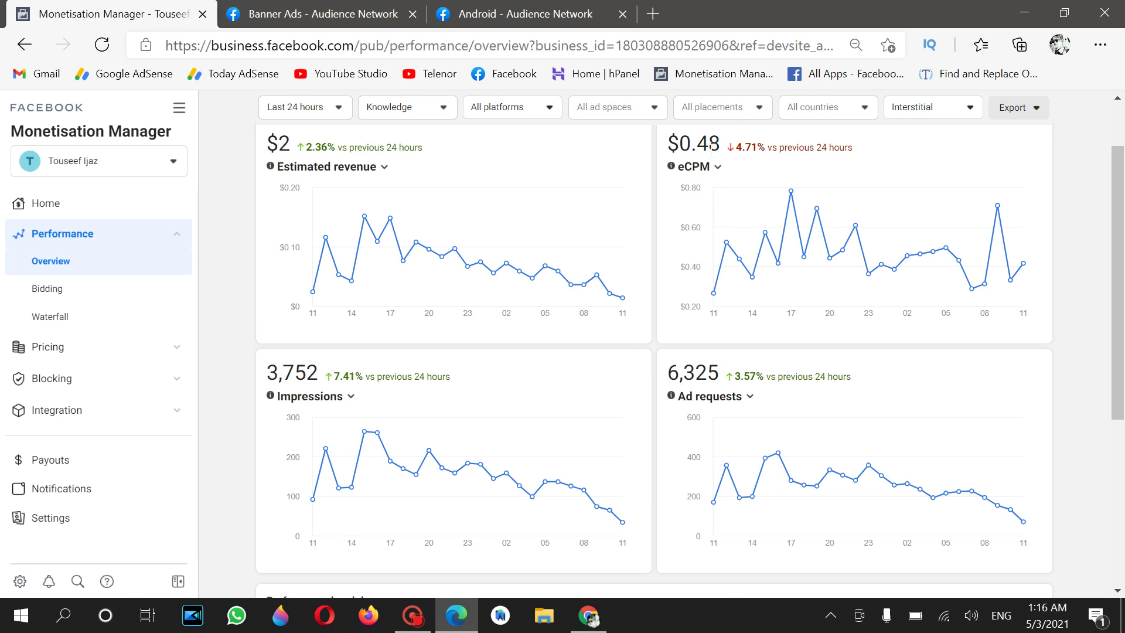
mouse_move(609, 293)
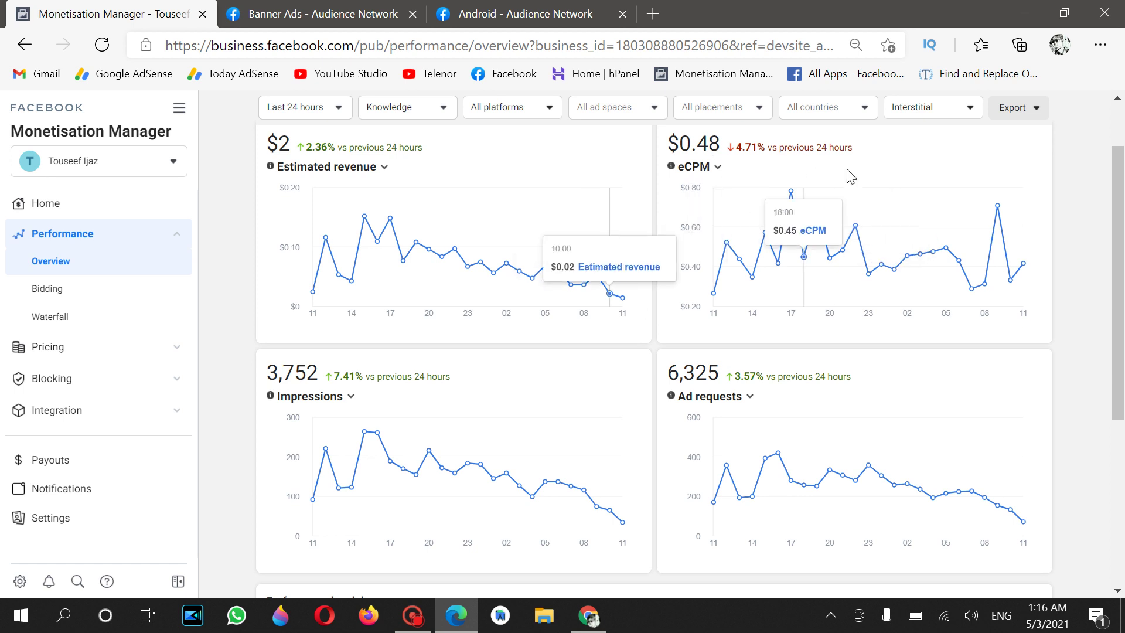
click(912, 107)
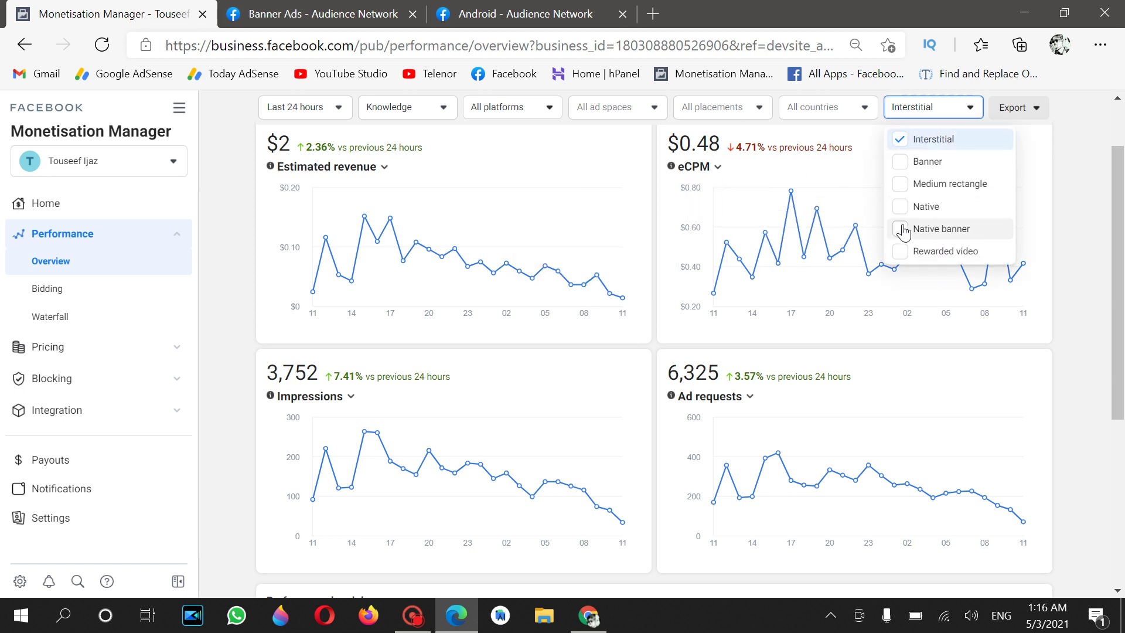
click(900, 229)
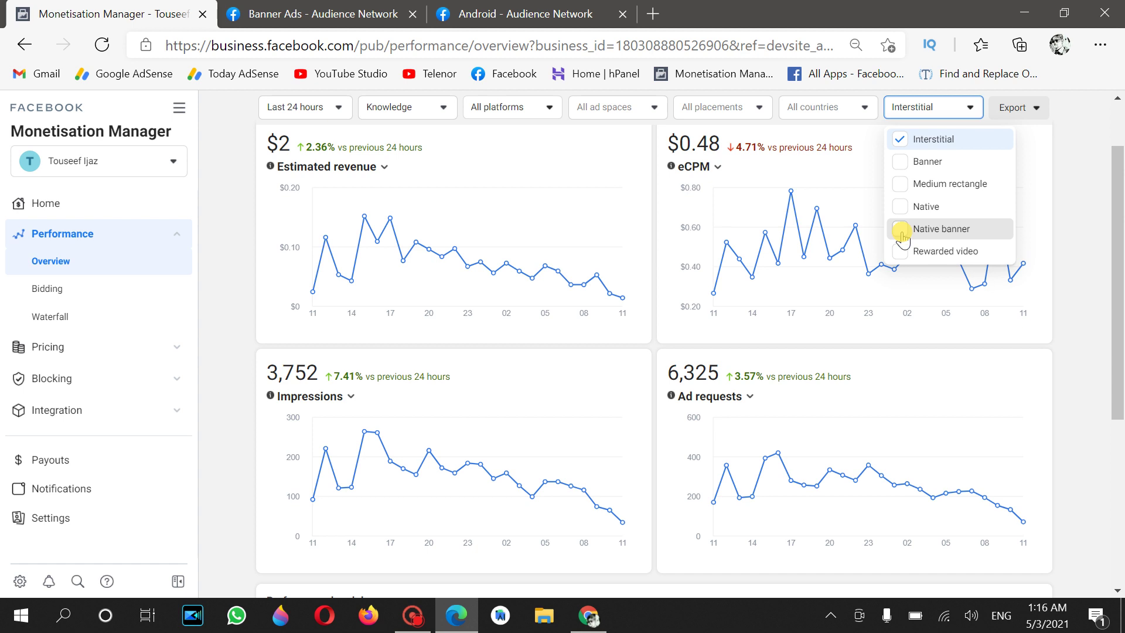
click(899, 139)
click(932, 220)
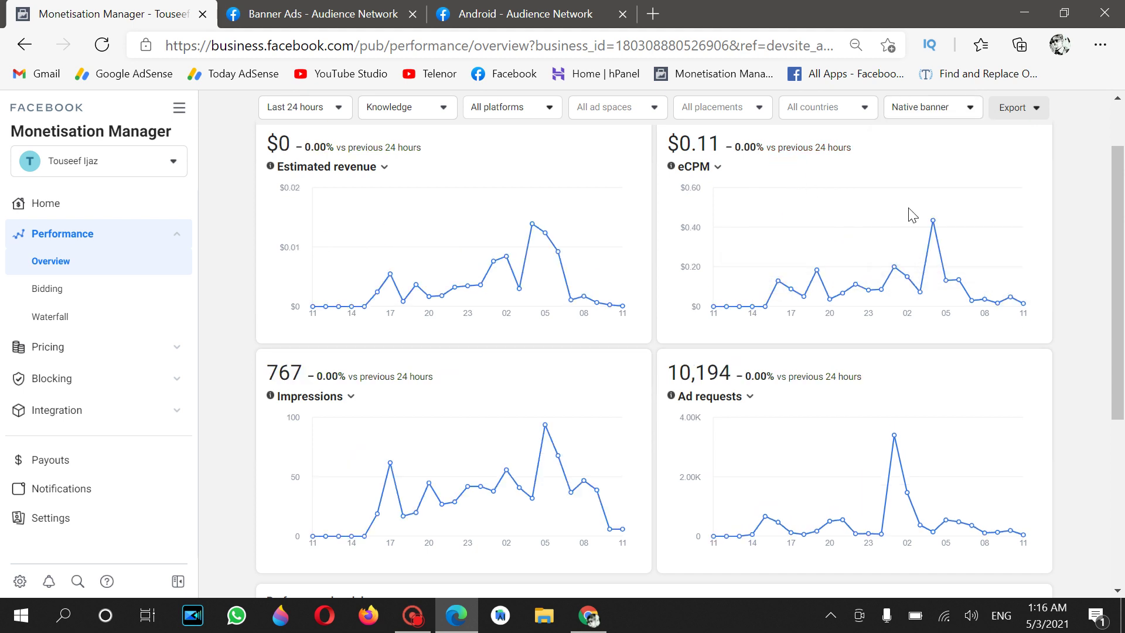